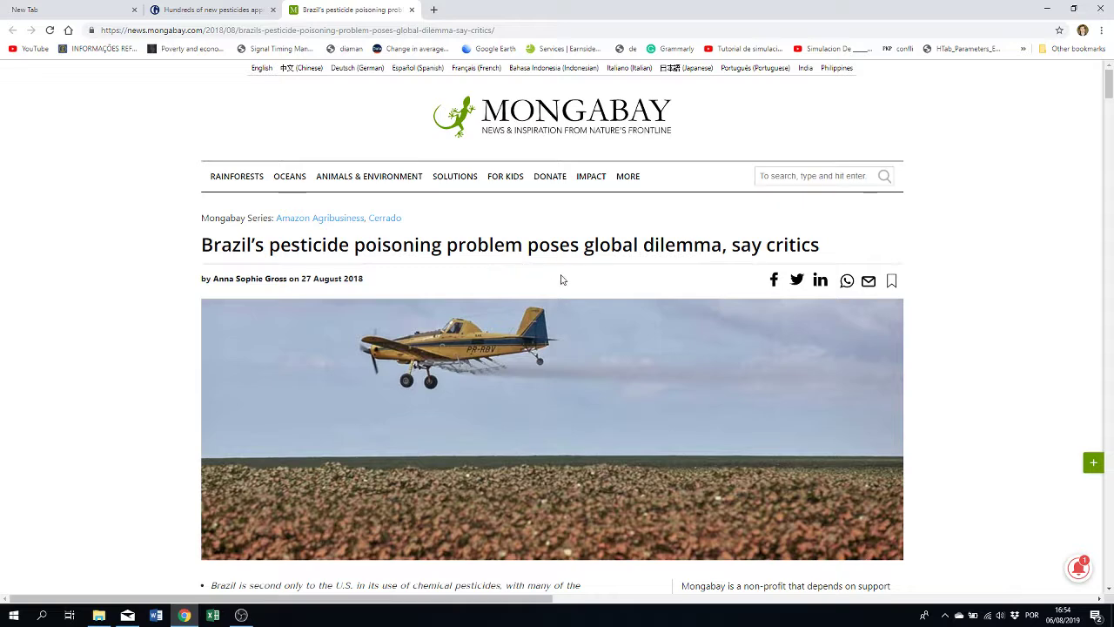
# - Look over the Mongabay article on Brazil's pesticide poisoning and the Guardian article on newly approved pesticides, dismissing the Guardian's support banner
pyautogui.scroll(-1, 561, 279)
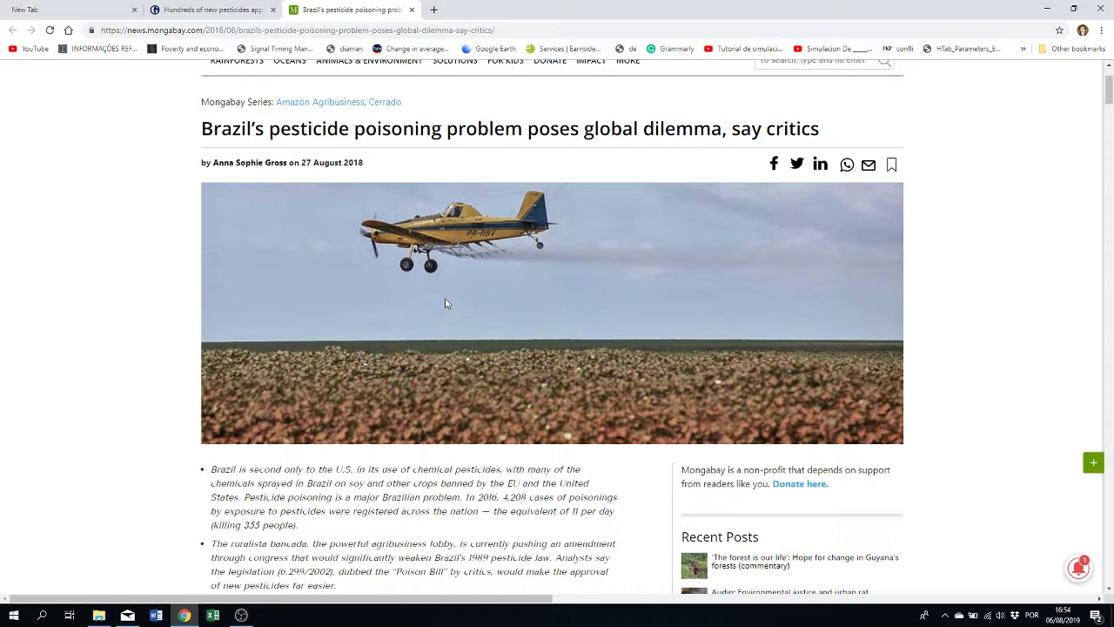
pyautogui.scroll(1, 306, 265)
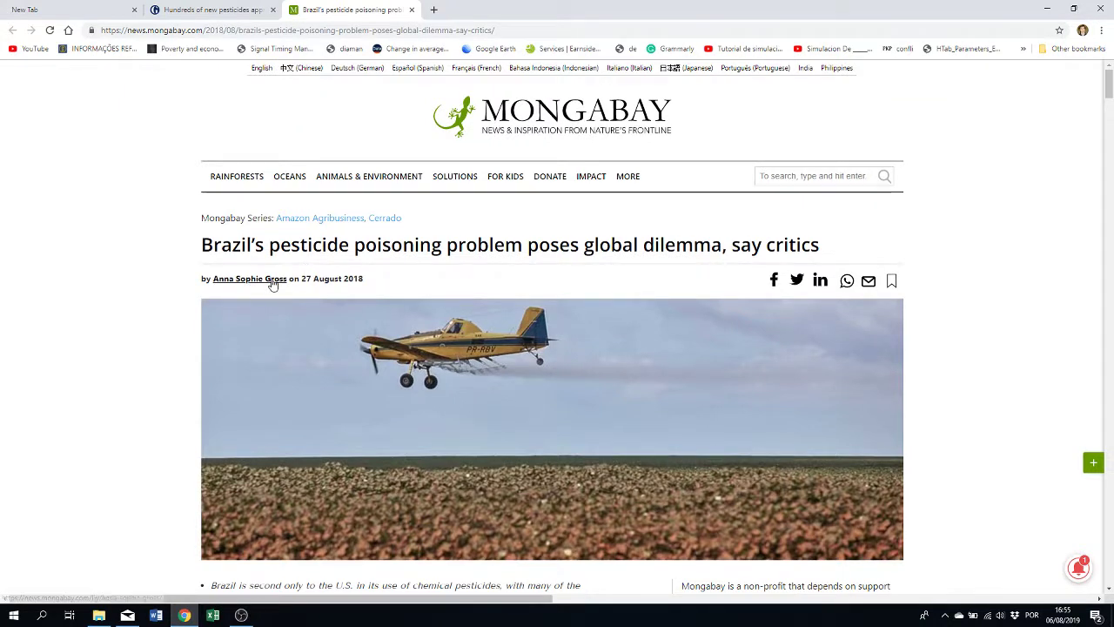
pyautogui.click(196, 5)
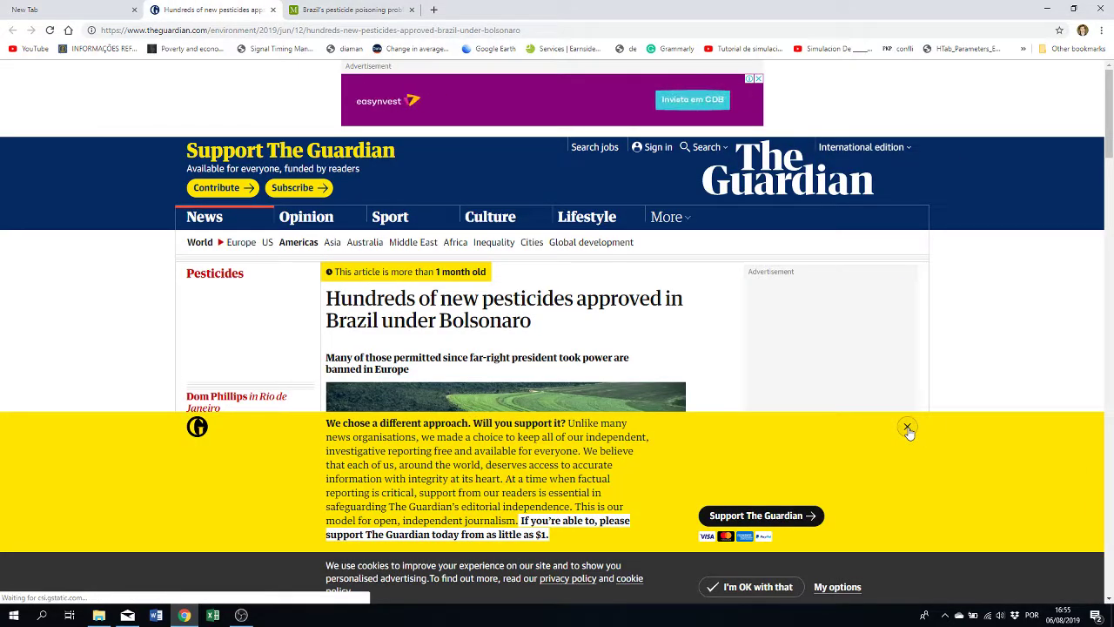
pyautogui.click(908, 429)
pyautogui.scroll(-2, 474, 373)
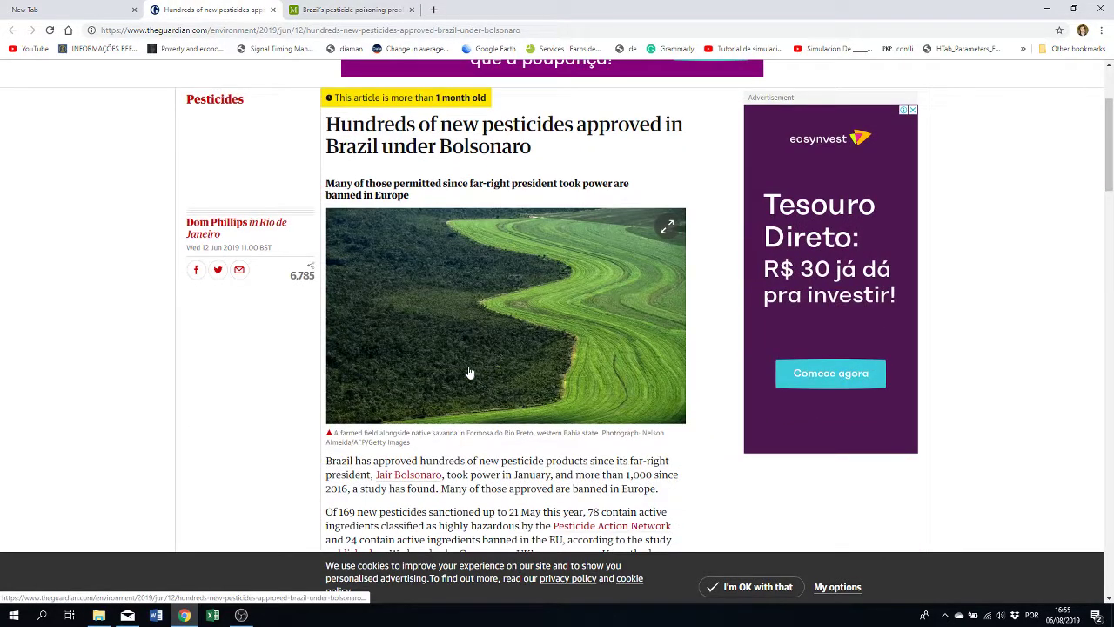
# - Search Google for "fao", refine the search to "fao stat", and open the FAOSTAT website from the results
pyautogui.click(103, 11)
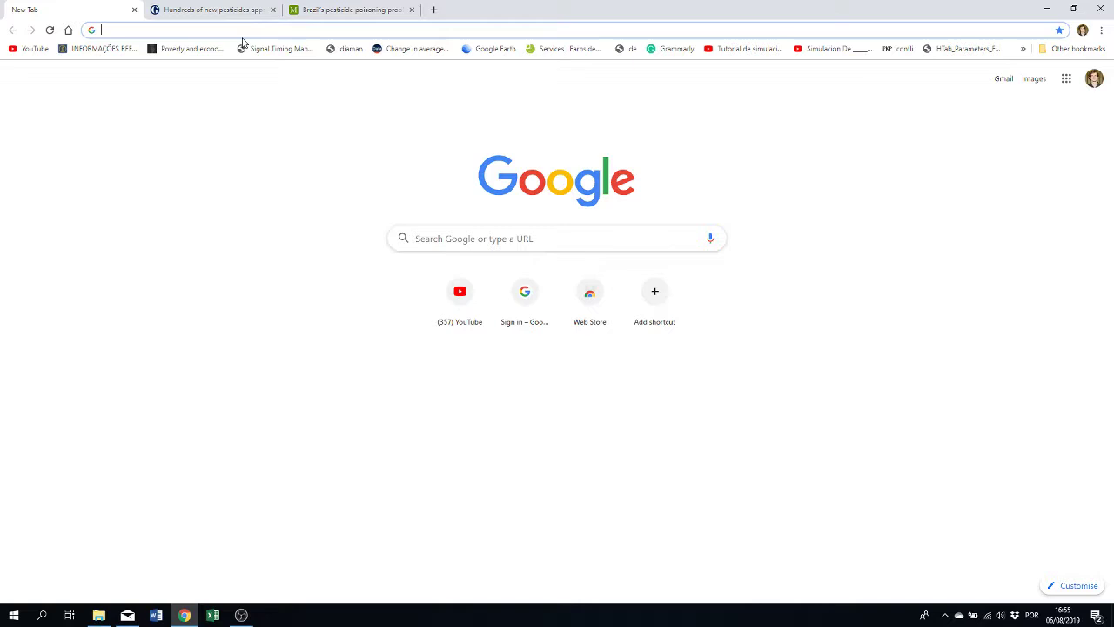
pyautogui.write('fao')
pyautogui.press('Return')
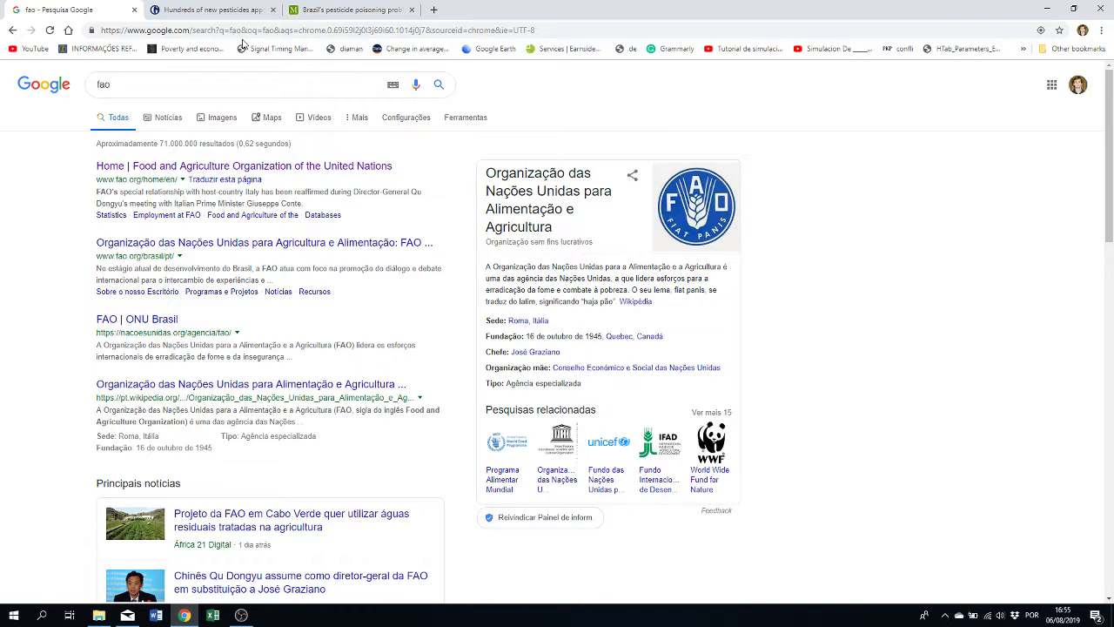
pyautogui.click(185, 78)
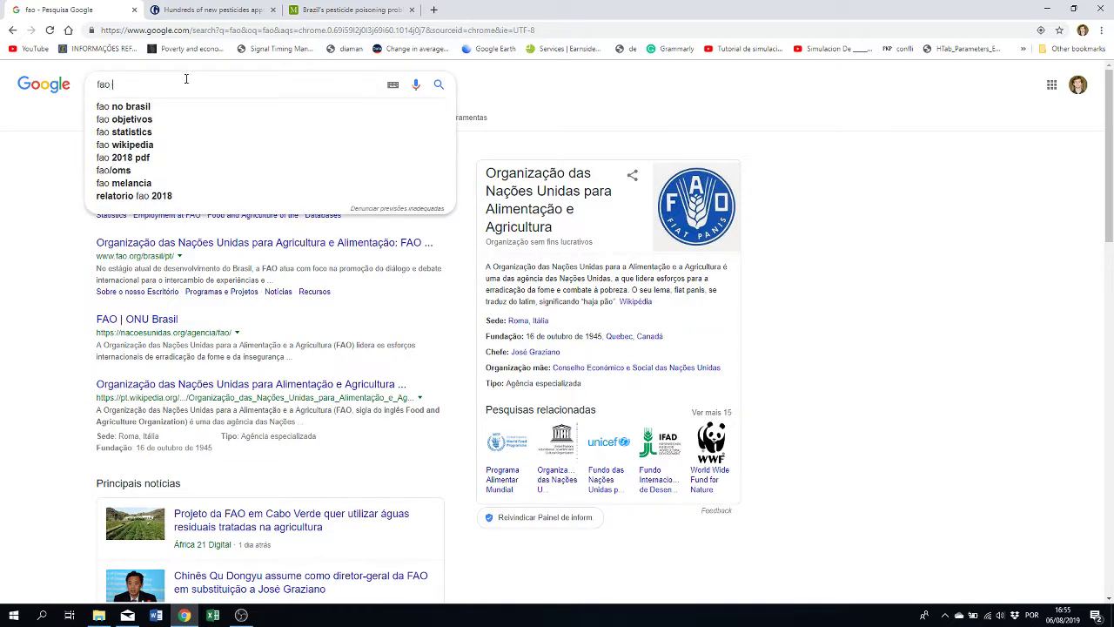
pyautogui.write('stat')
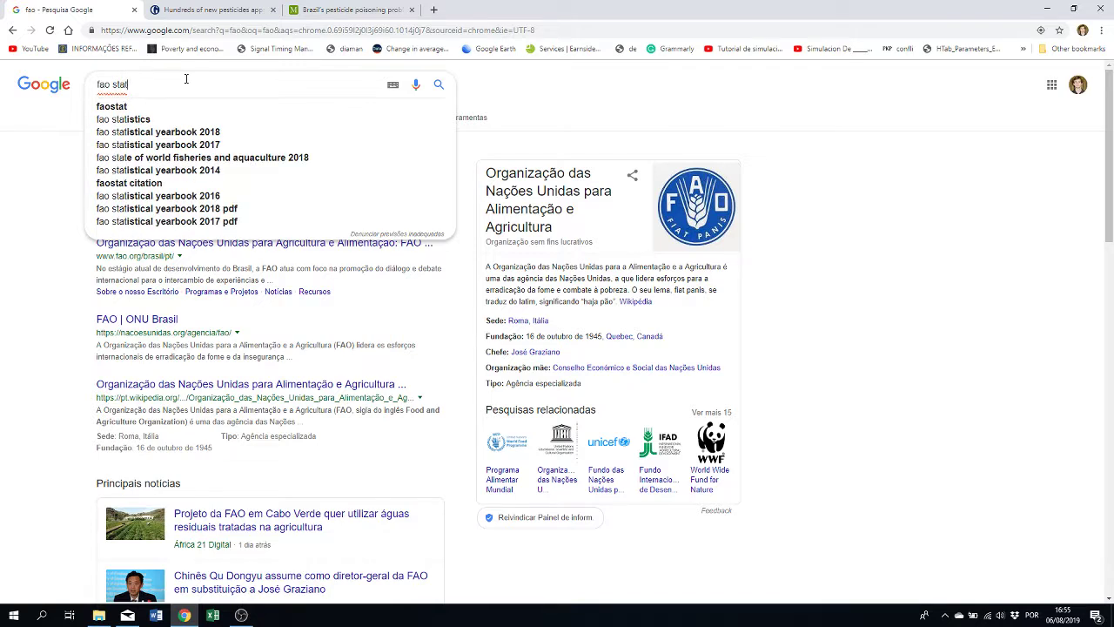
pyautogui.press('Return')
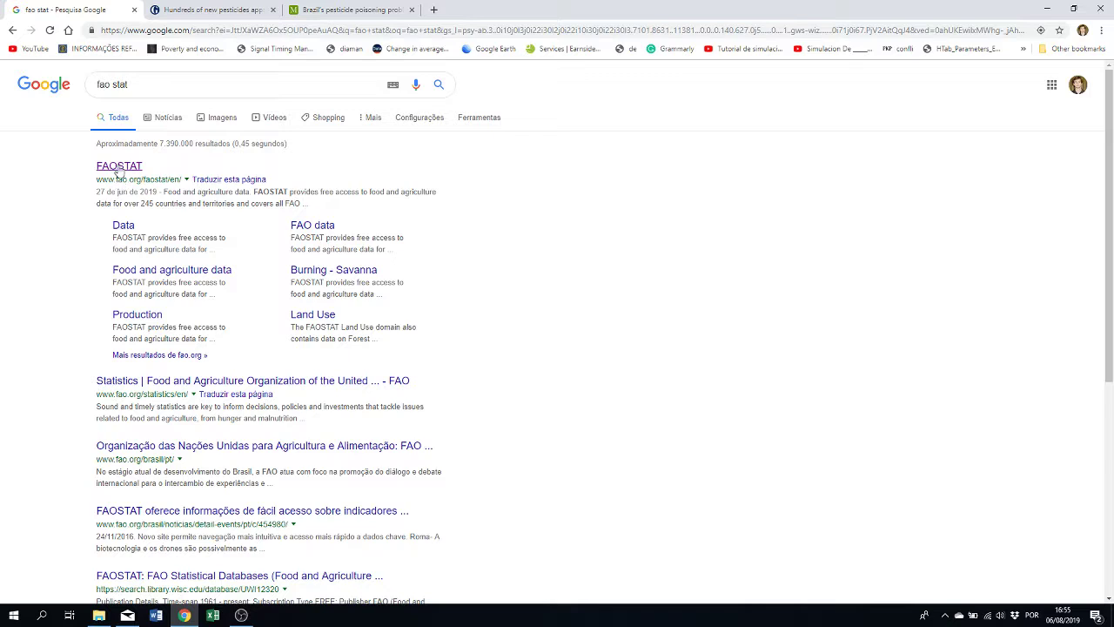
pyautogui.click(120, 167)
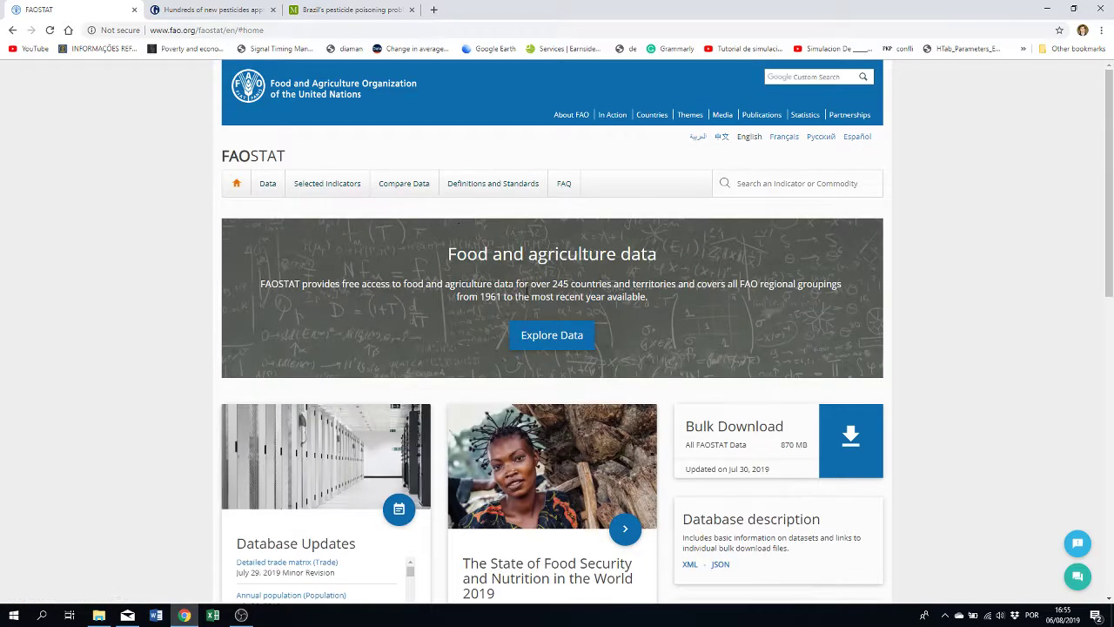
# - Explore the FAOSTAT data domains, find "pest" on the page, and open the Pesticides Use dataset under Inputs
pyautogui.click(570, 337)
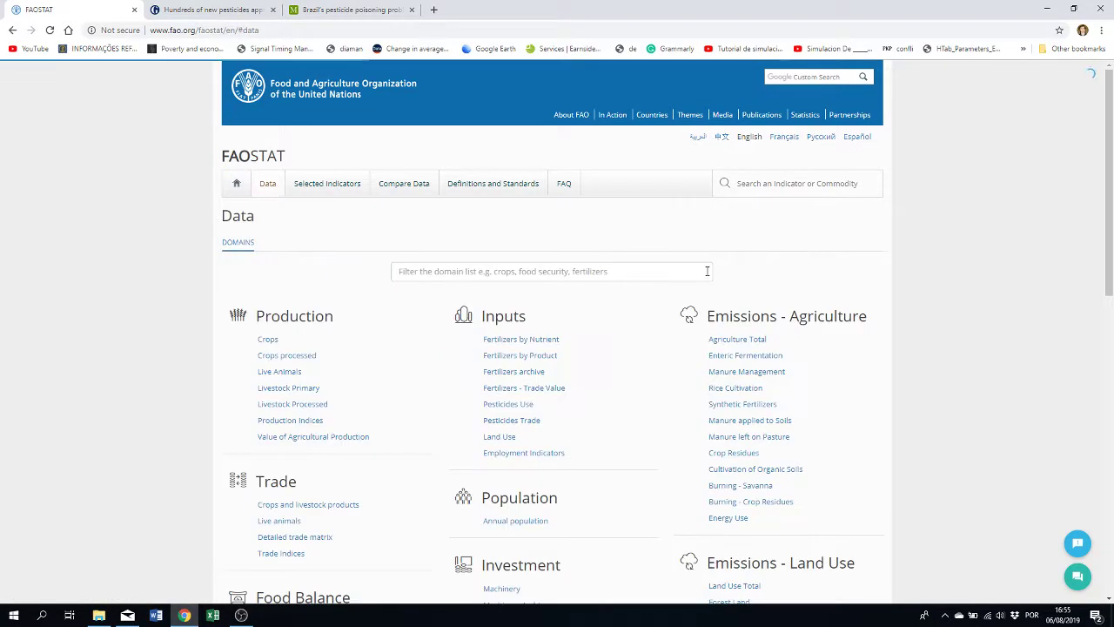
pyautogui.scroll(-1, 736, 322)
pyautogui.scroll(-2, 726, 318)
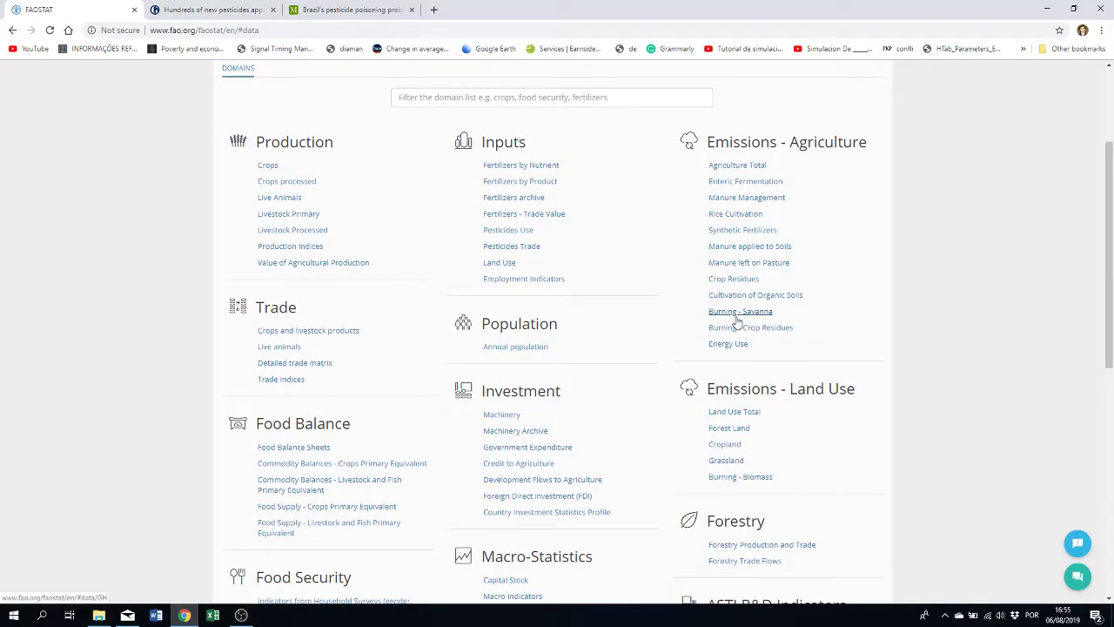
pyautogui.scroll(-2, 659, 326)
pyautogui.scroll(3, 670, 322)
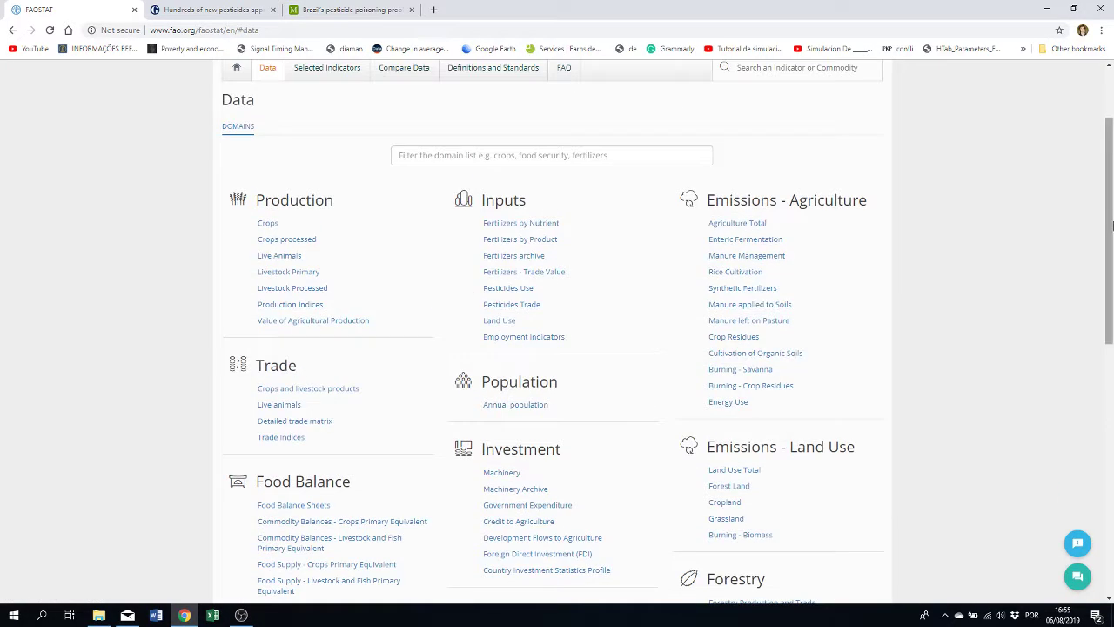
pyautogui.hotkey('ctrl', 'f')
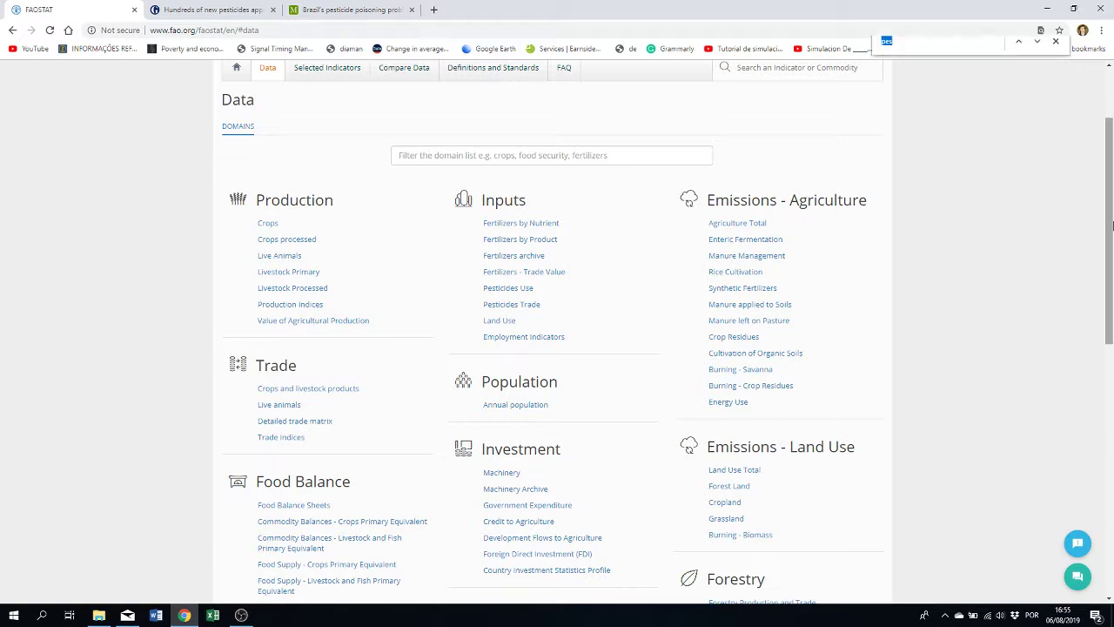
pyautogui.write('pest')
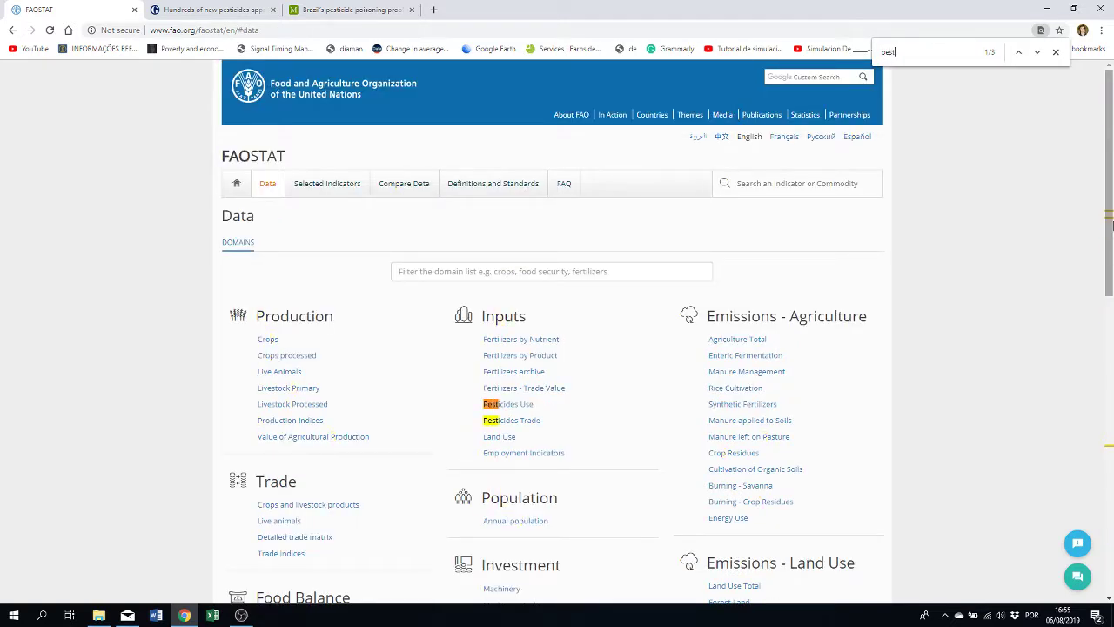
pyautogui.scroll(-5, 691, 189)
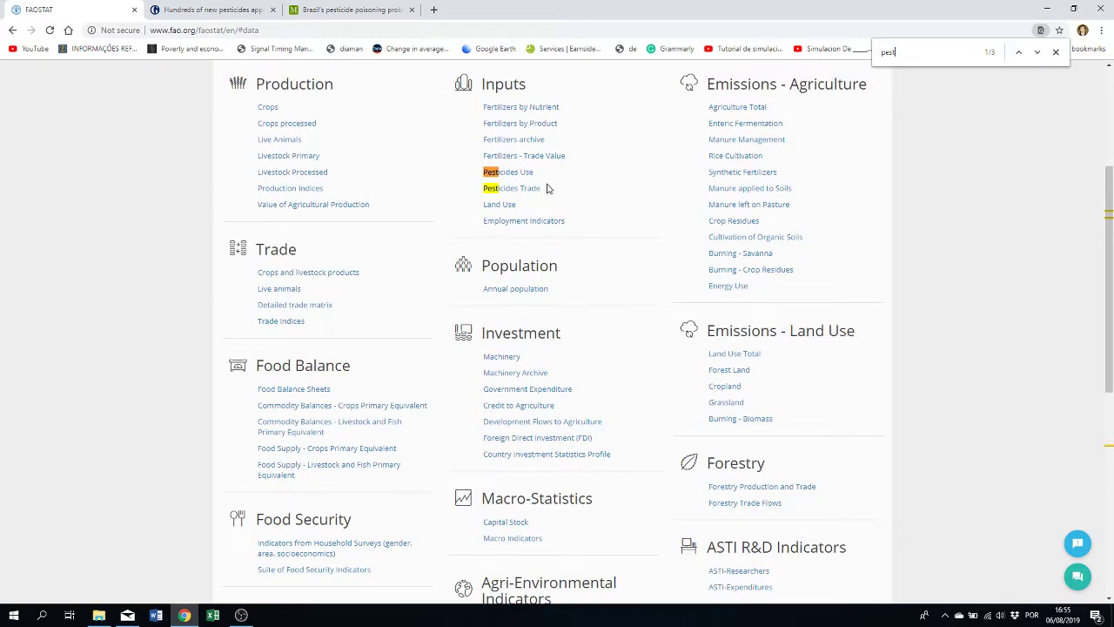
pyautogui.click(515, 177)
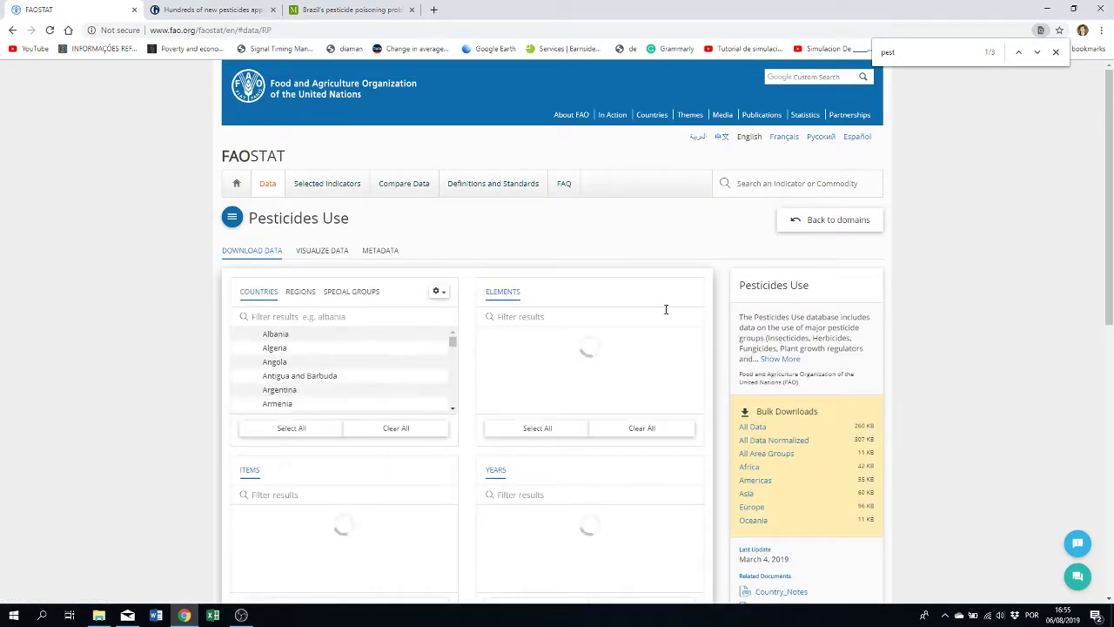
# - Show the Pesticides Use data for all countries, year 2016 and item Pesticides (total) + (Total)
pyautogui.scroll(-2, 666, 313)
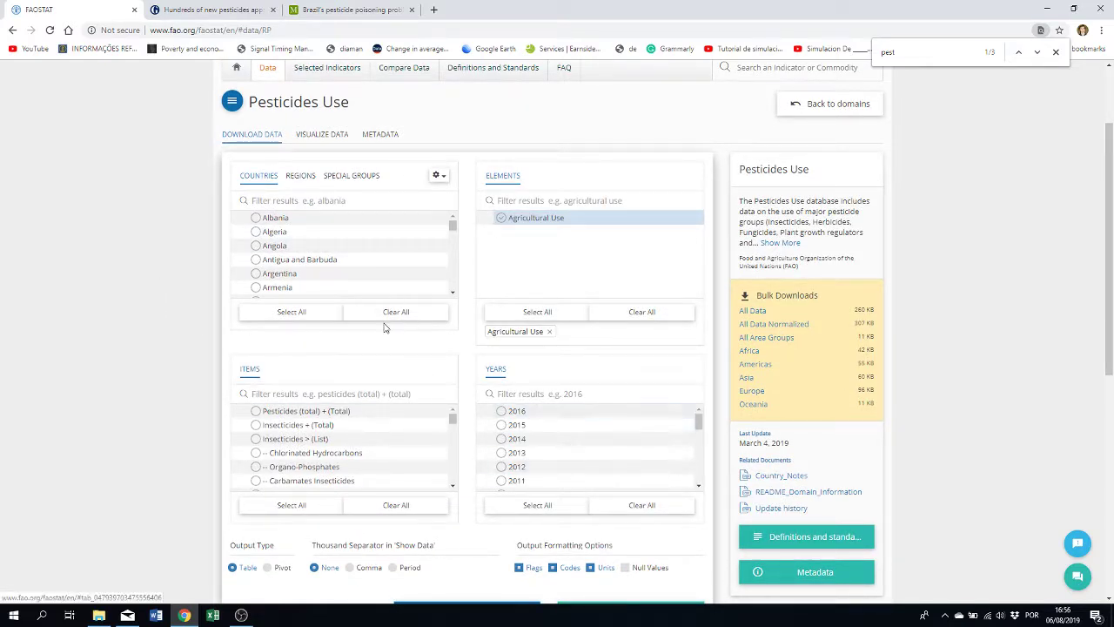
pyautogui.click(274, 315)
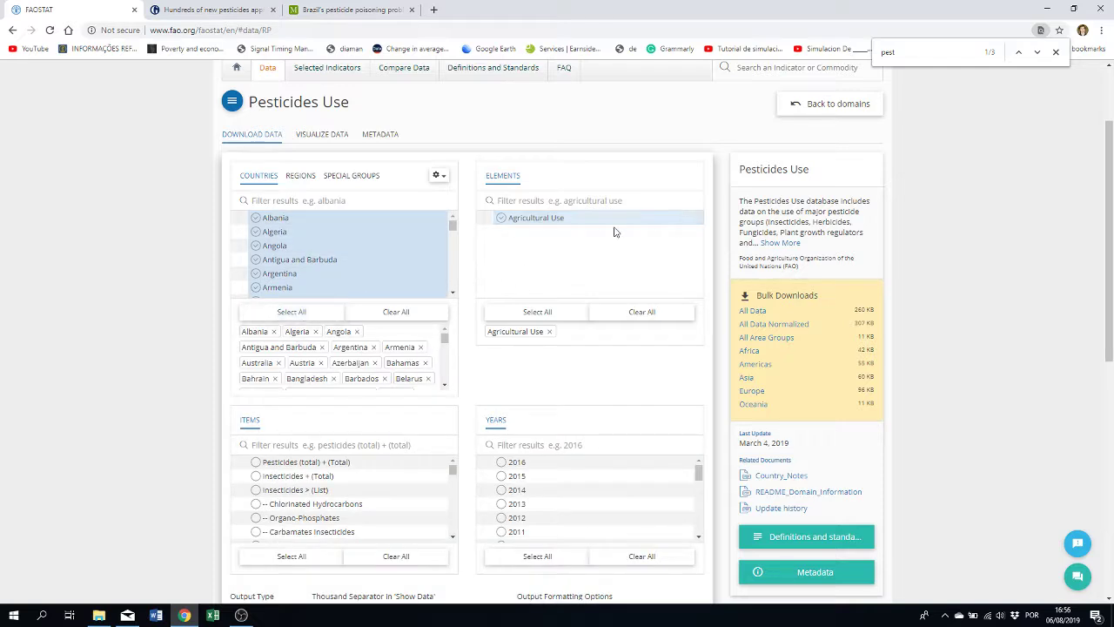
pyautogui.scroll(-2, 546, 200)
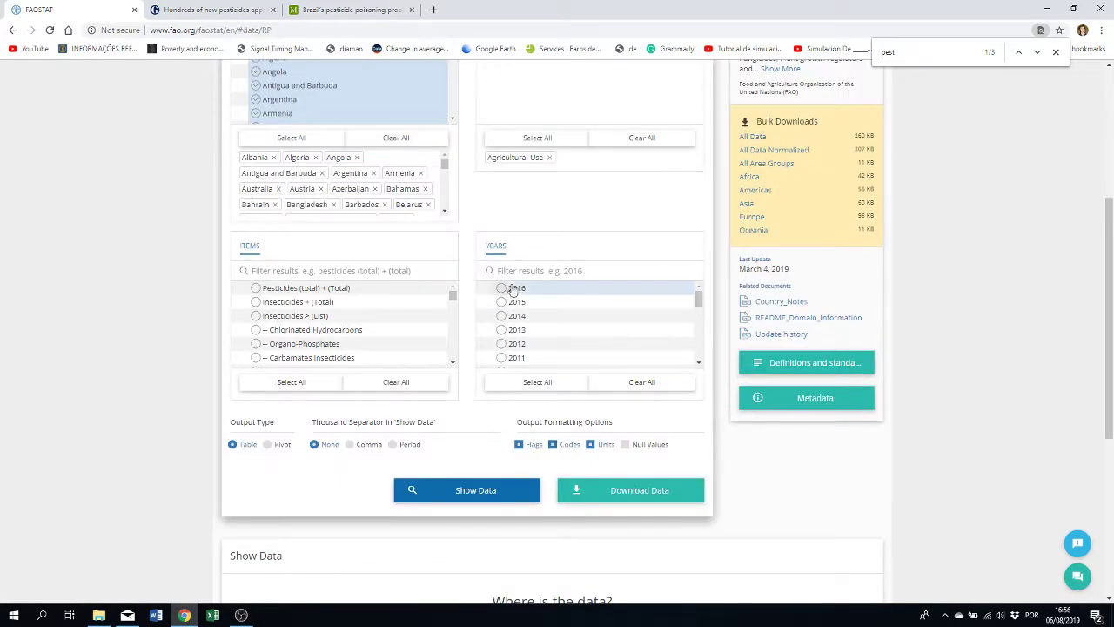
pyautogui.click(500, 289)
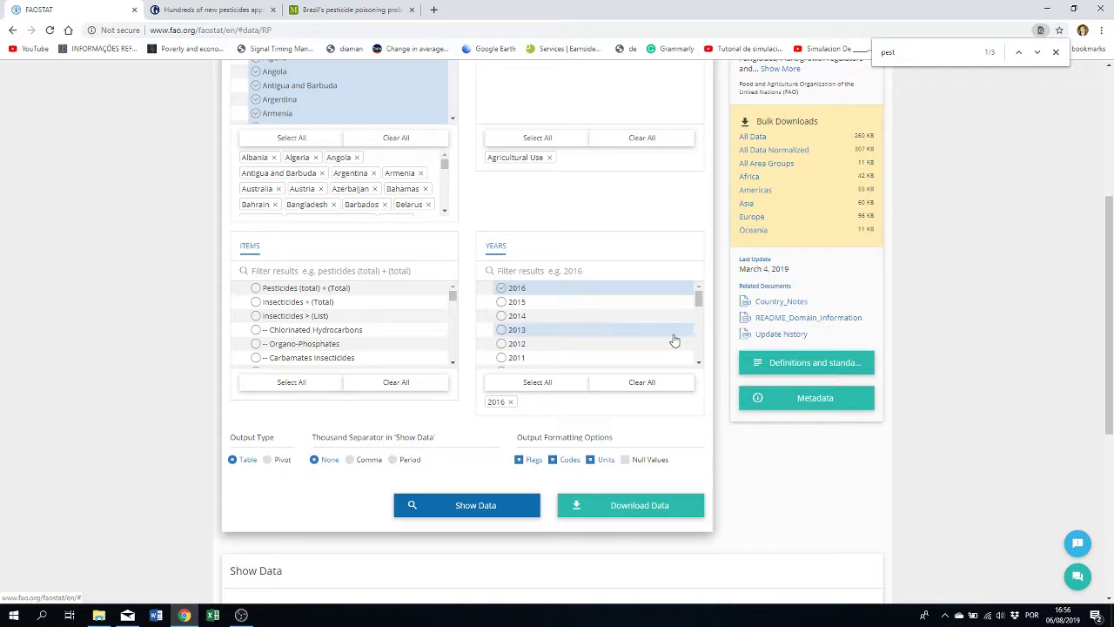
pyautogui.click(256, 288)
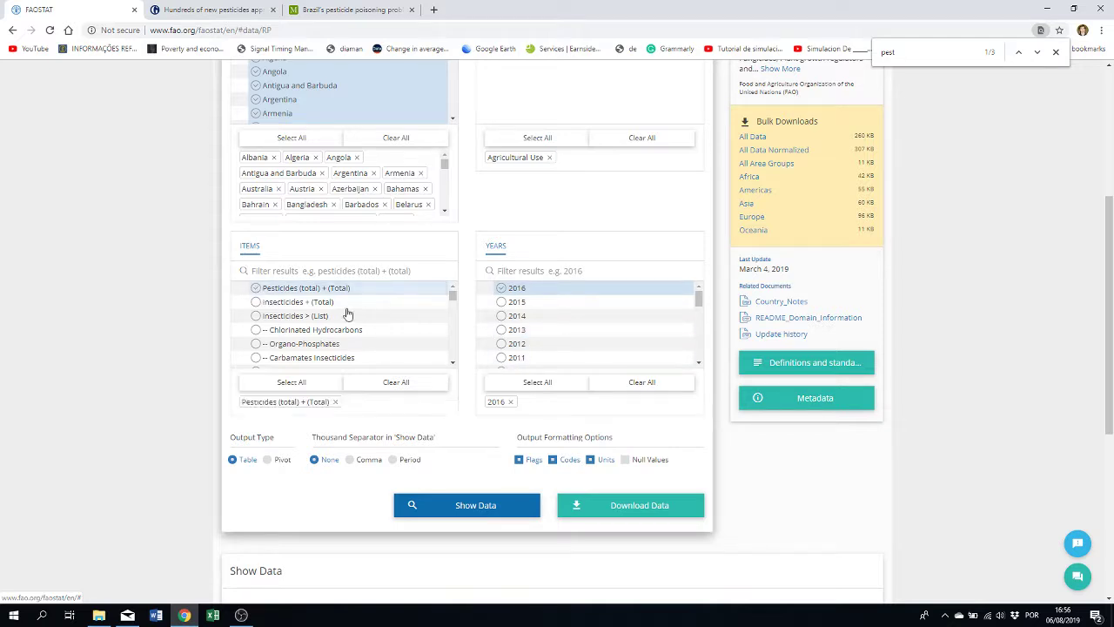
pyautogui.click(478, 508)
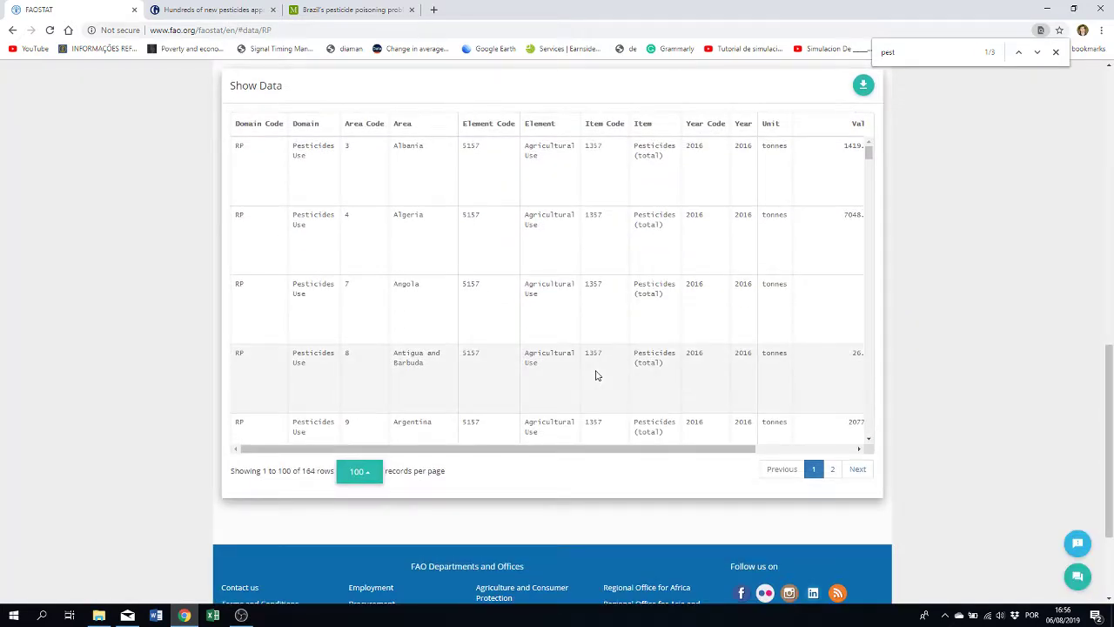
# - Examine the unit, year and area columns for the first country in the pesticide data table
pyautogui.moveTo(479, 450); pyautogui.dragTo(580, 451)
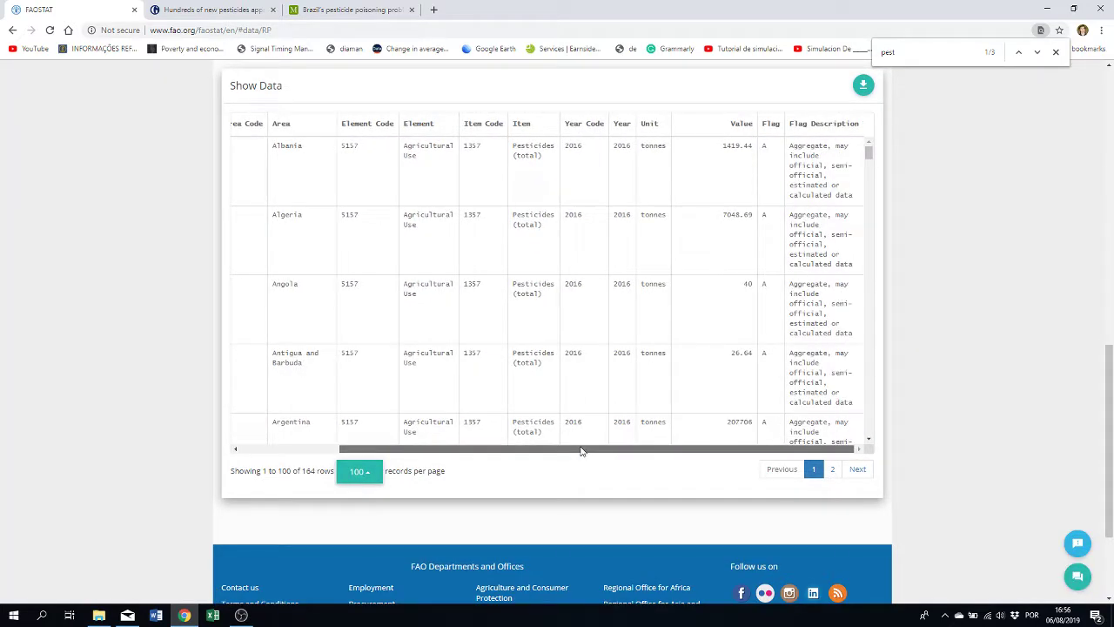
pyautogui.scroll(2, 717, 252)
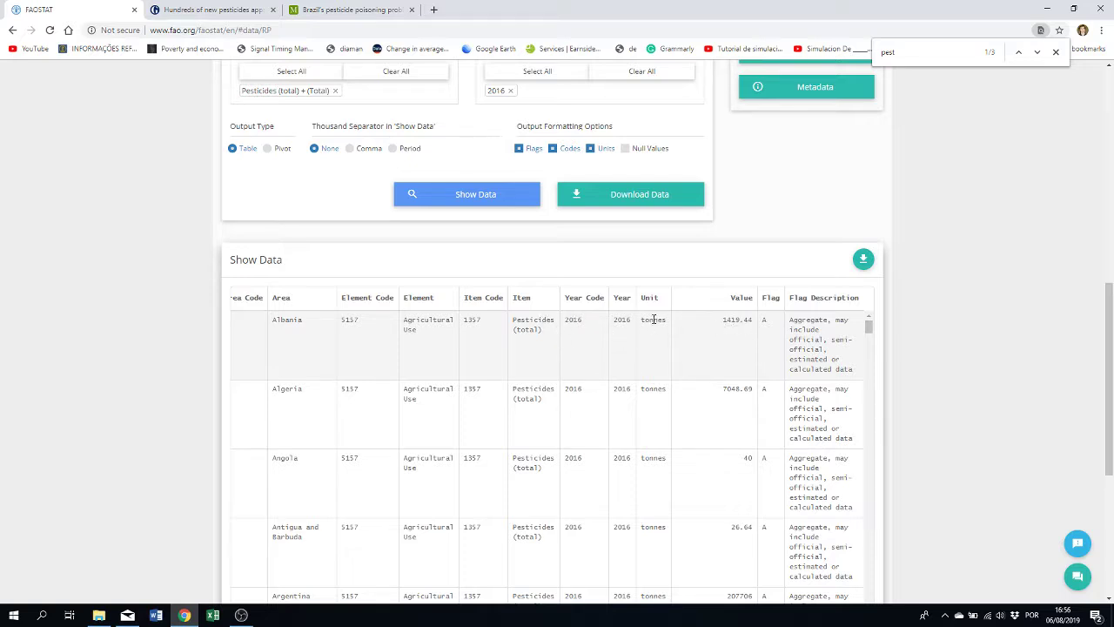
pyautogui.moveTo(645, 320); pyautogui.dragTo(686, 323)
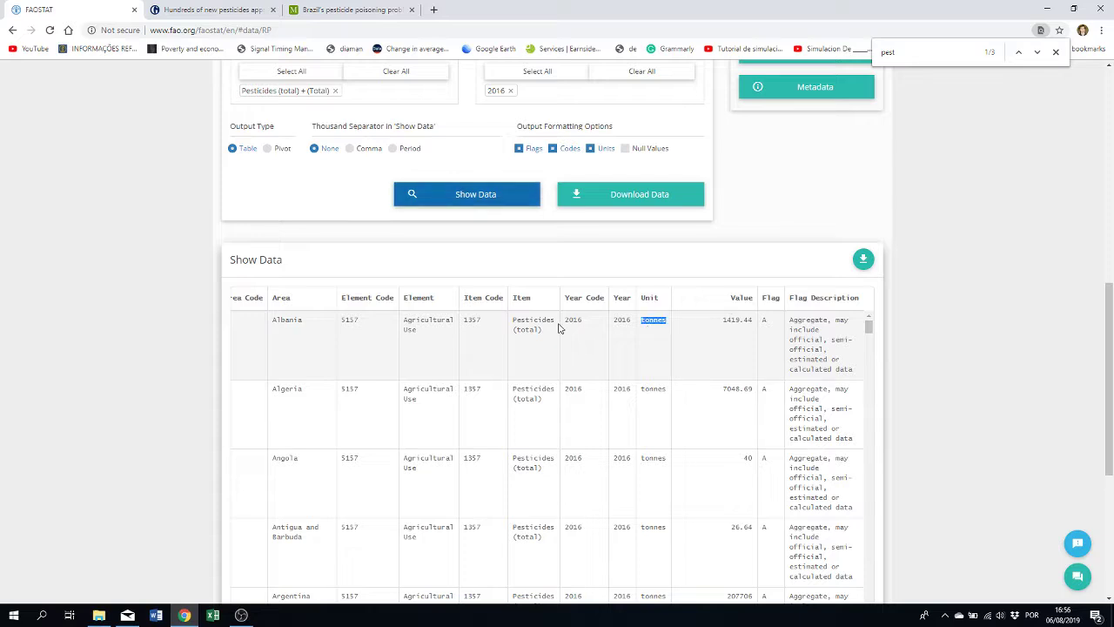
pyautogui.doubleClick(624, 320)
pyautogui.doubleClick(287, 320)
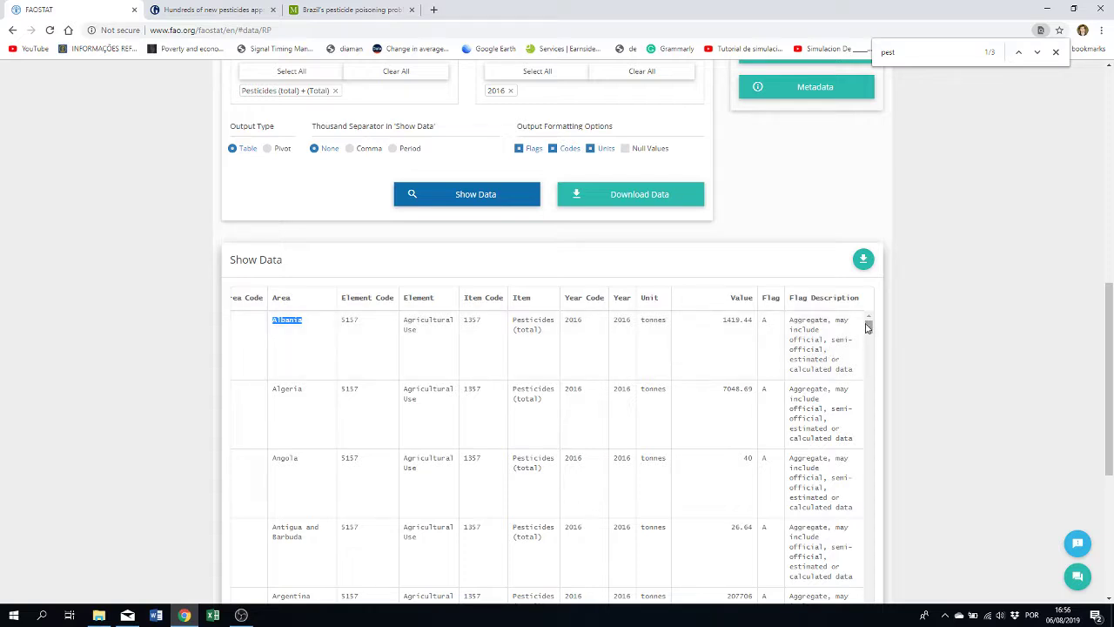
# - Find Brazil's total pesticide use in the results table and compare it with the values of other countries
pyautogui.scroll(-1, 868, 327)
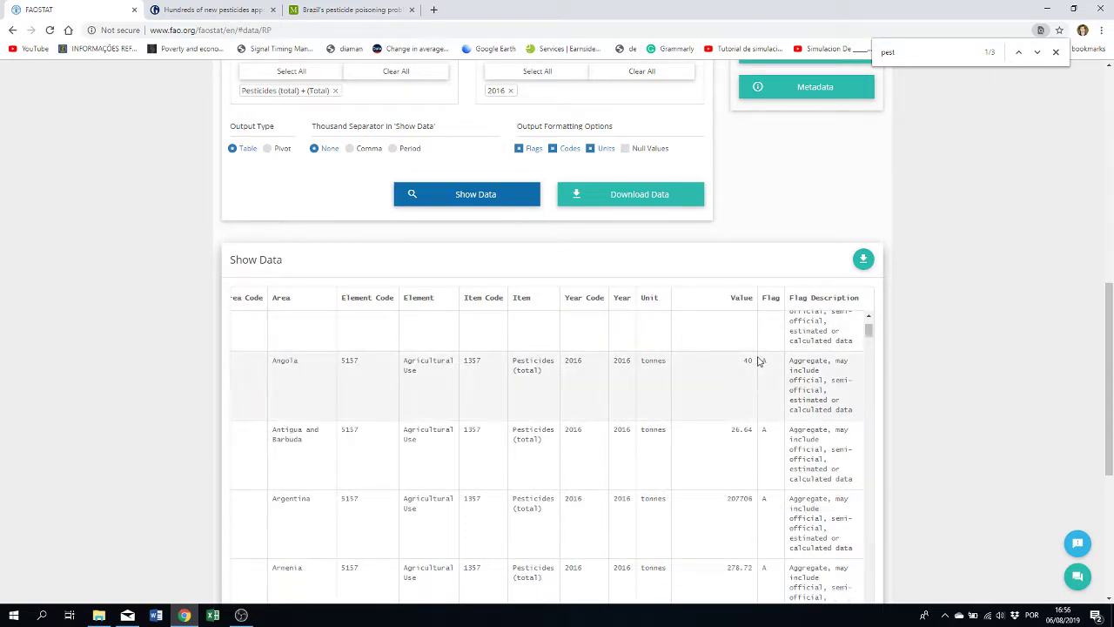
pyautogui.scroll(-1, 641, 403)
pyautogui.scroll(-5, 318, 453)
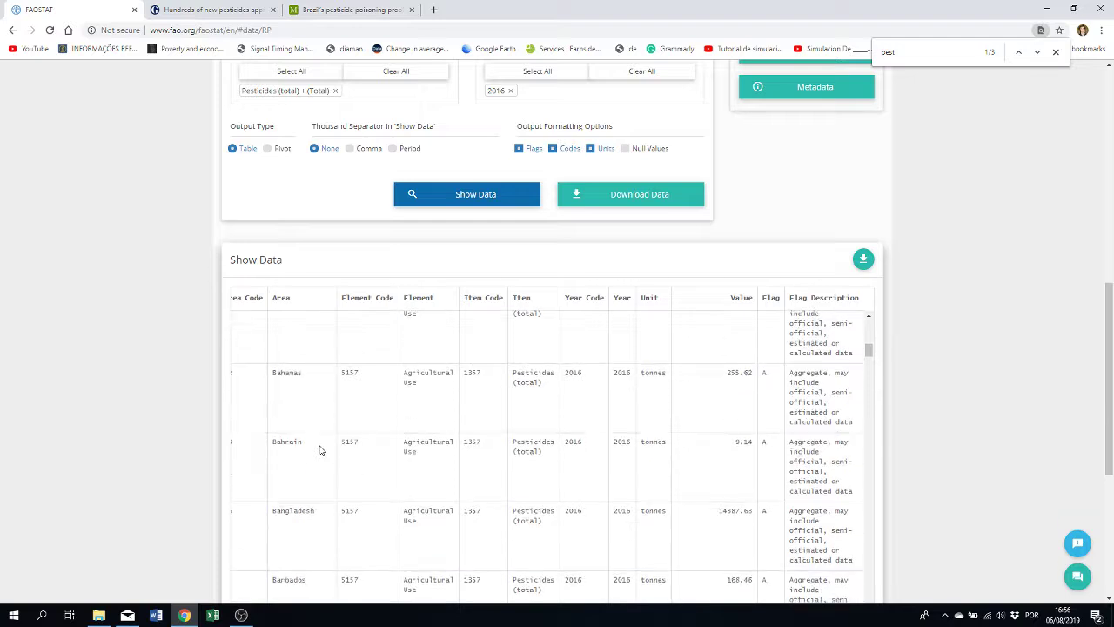
pyautogui.scroll(-3, 318, 450)
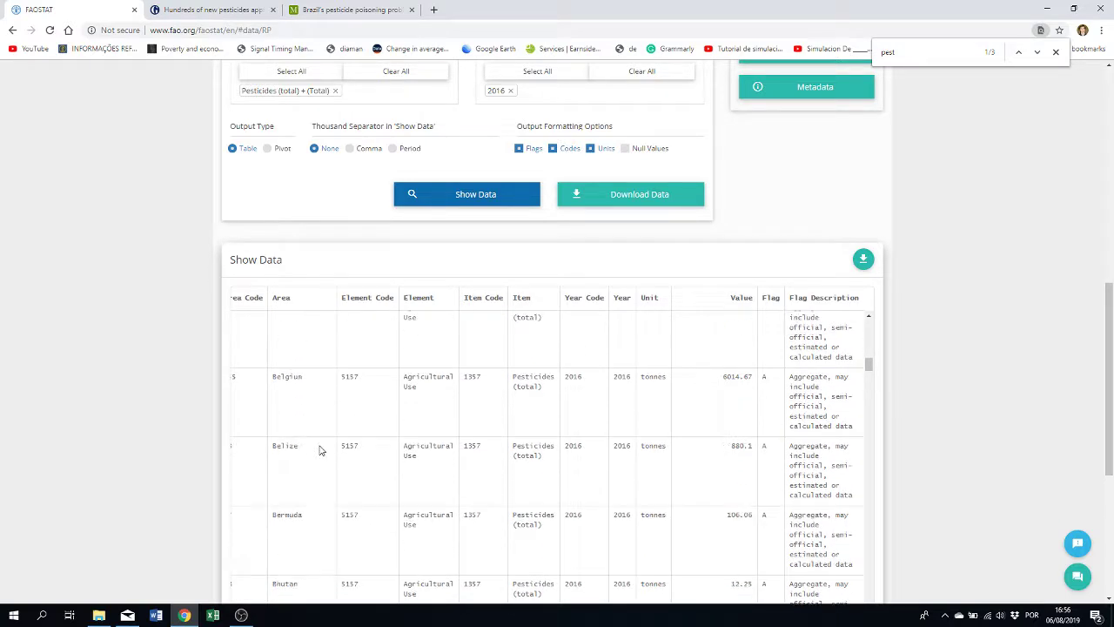
pyautogui.scroll(-3, 314, 455)
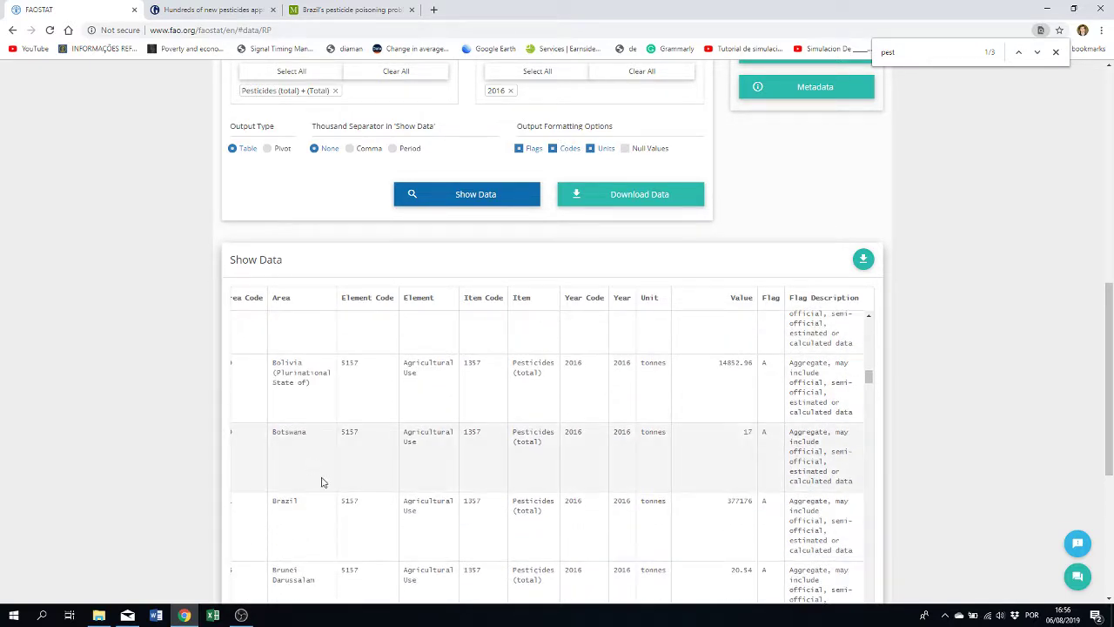
pyautogui.doubleClick(740, 501)
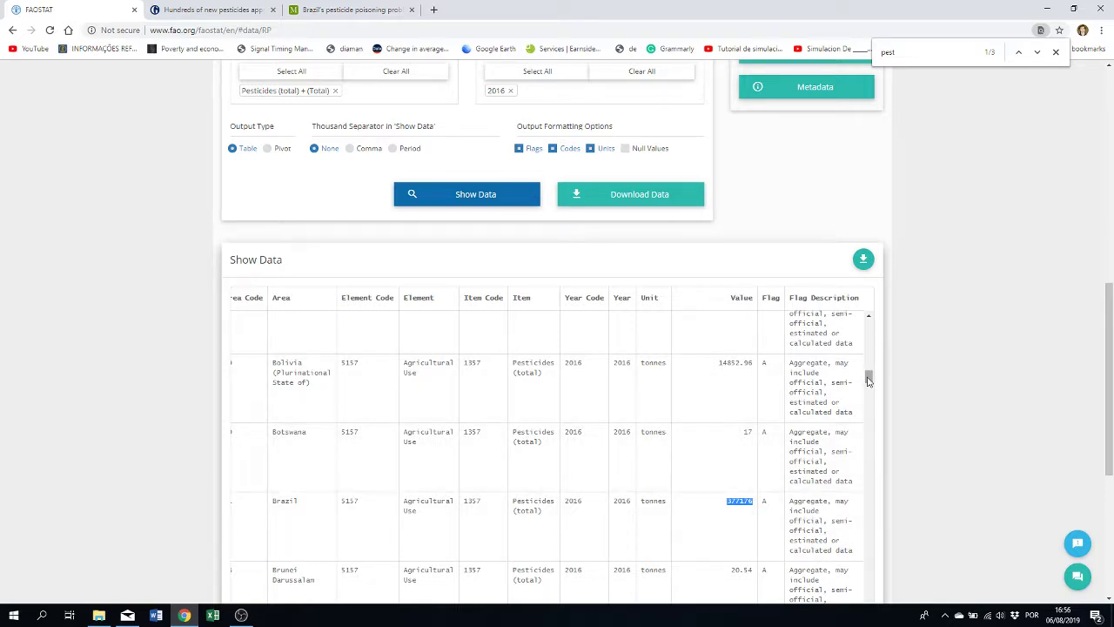
pyautogui.click(739, 511)
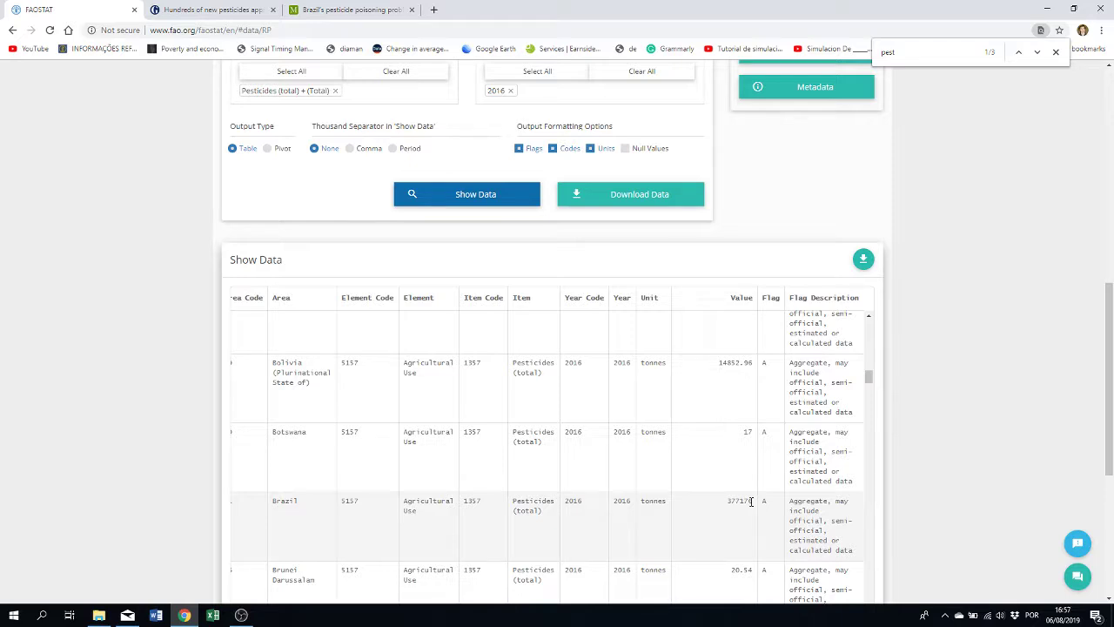
pyautogui.scroll(-3, 741, 522)
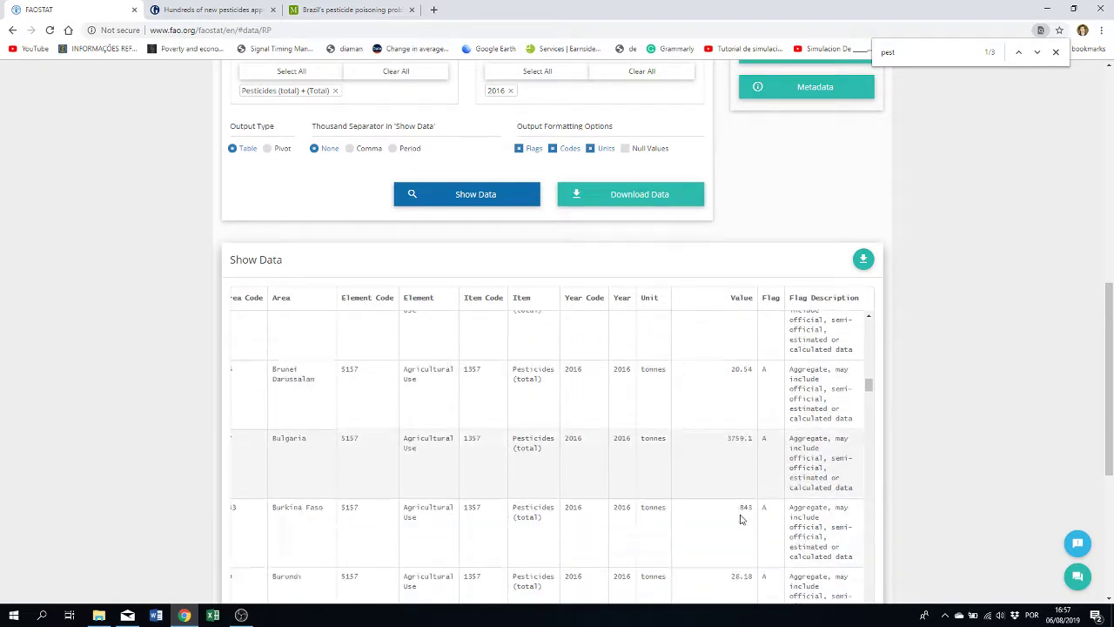
pyautogui.scroll(-4, 740, 520)
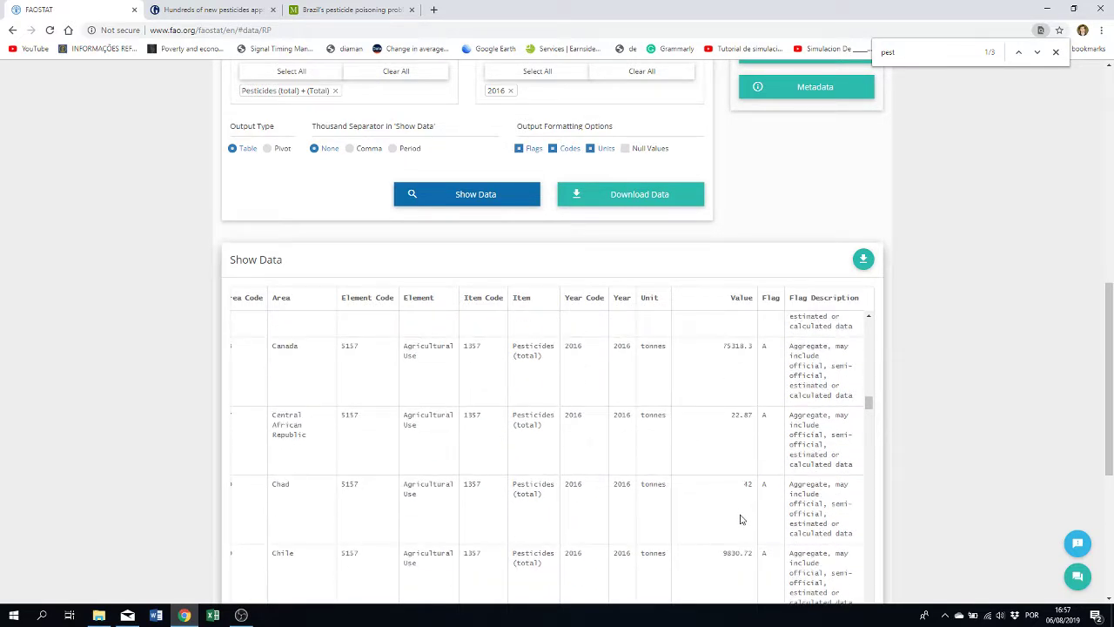
# - Examine China's total pesticide use value in the results table and compare it with the values of other countries
pyautogui.scroll(-2, 722, 431)
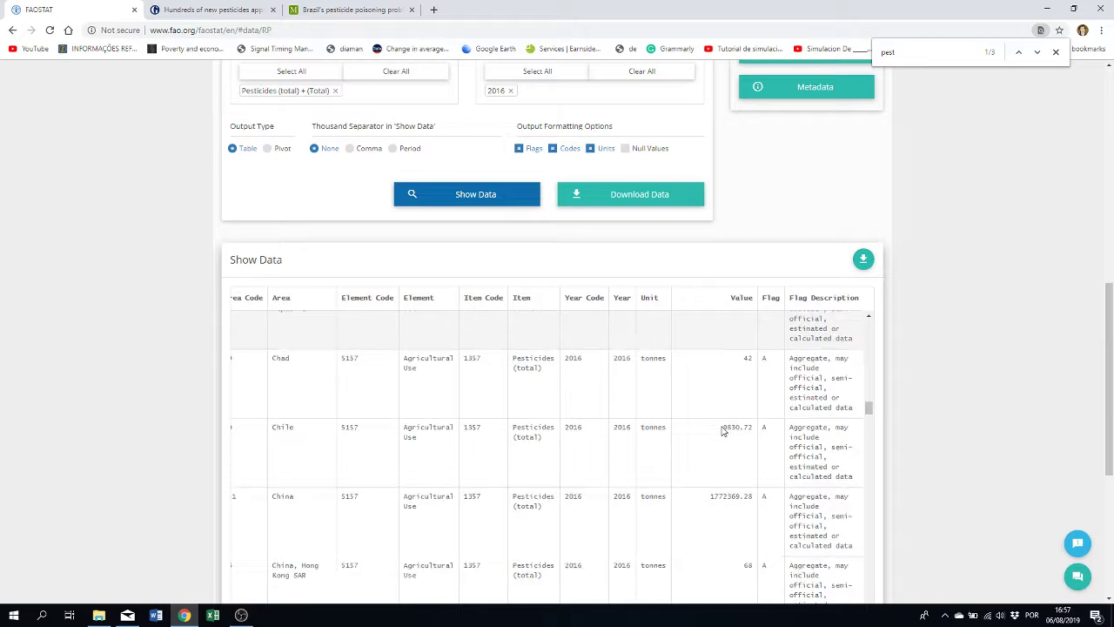
pyautogui.scroll(-1, 722, 431)
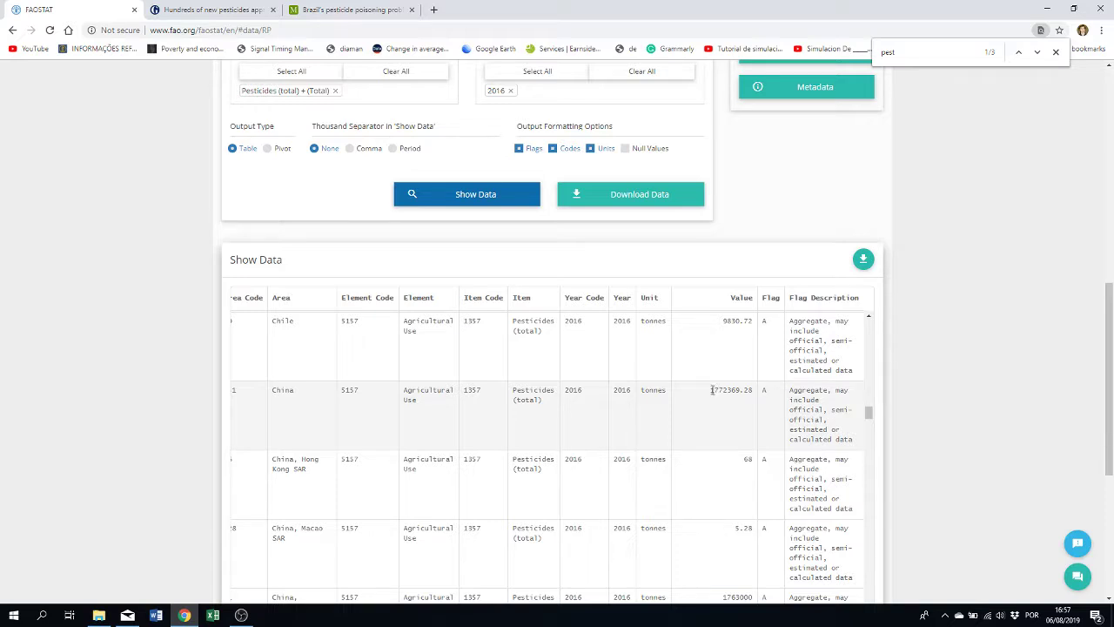
pyautogui.moveTo(711, 390); pyautogui.dragTo(728, 391)
pyautogui.click(731, 400)
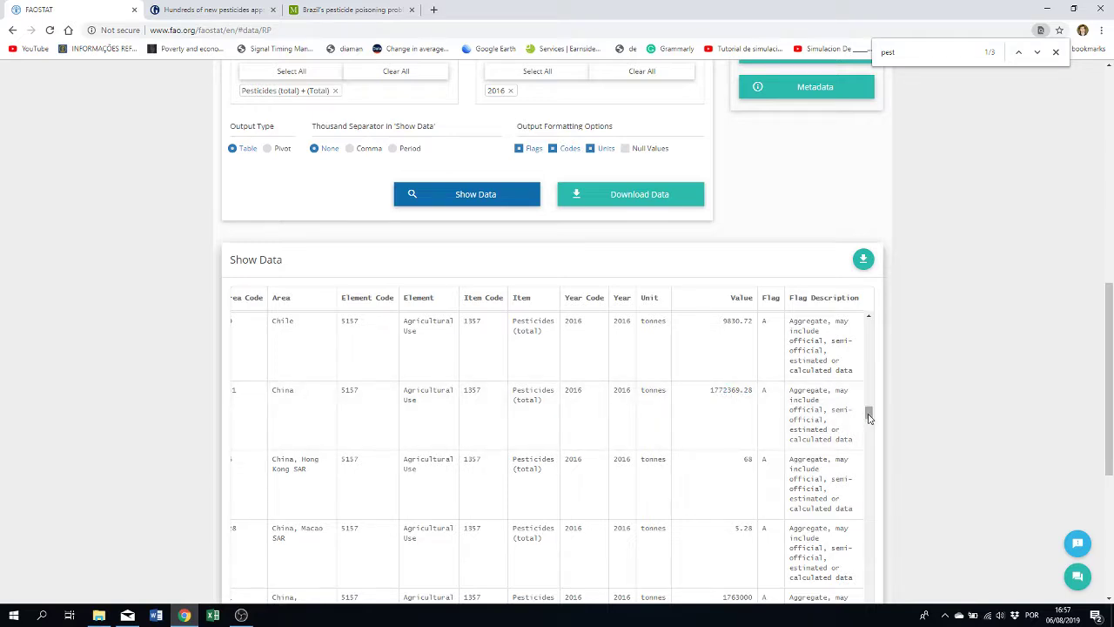
pyautogui.scroll(1, 868, 415)
pyautogui.moveTo(868, 416); pyautogui.dragTo(867, 327)
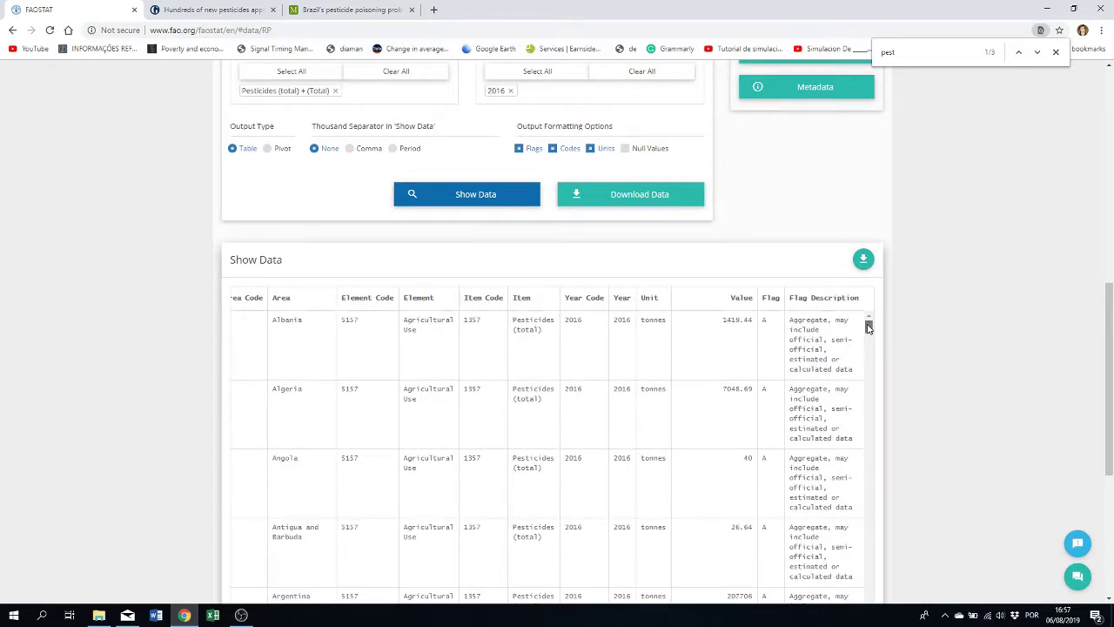
pyautogui.moveTo(867, 326); pyautogui.dragTo(871, 549)
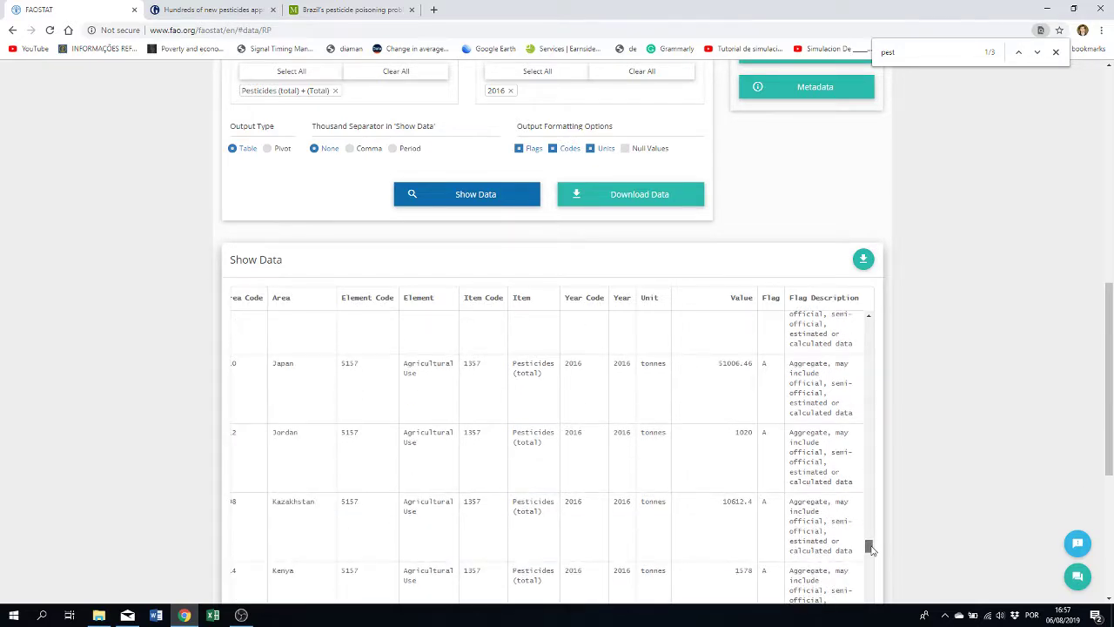
# - Return to the FAOSTAT domain list and open the Pesticides dataset under Agri-Environmental Indicators
pyautogui.scroll(4, 171, 136)
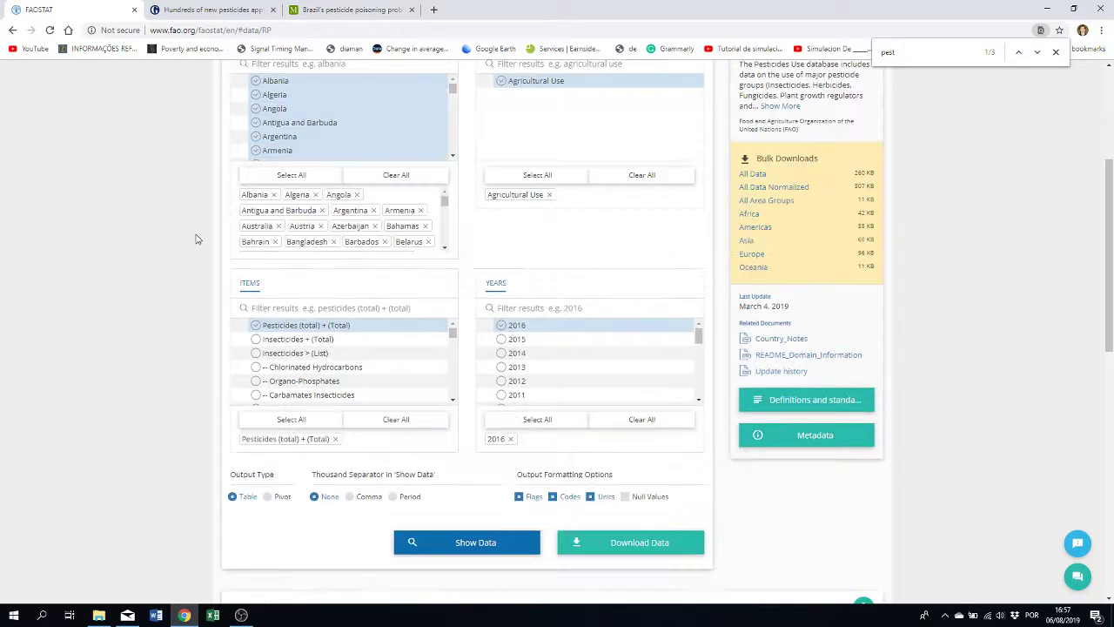
pyautogui.click(10, 31)
pyautogui.scroll(-3, 455, 261)
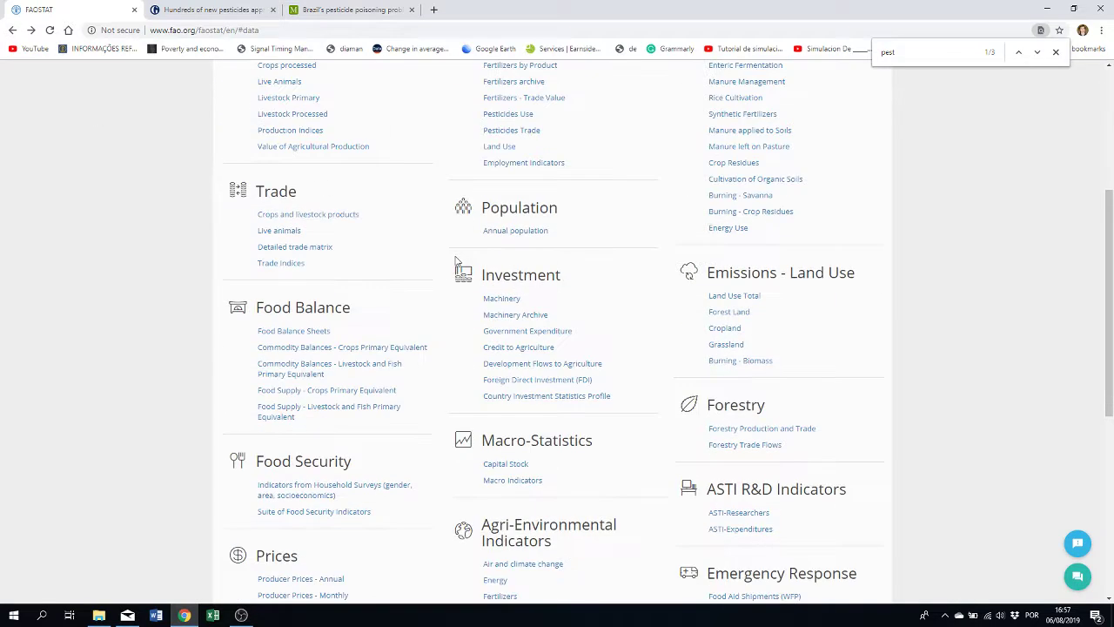
pyautogui.scroll(-3, 455, 262)
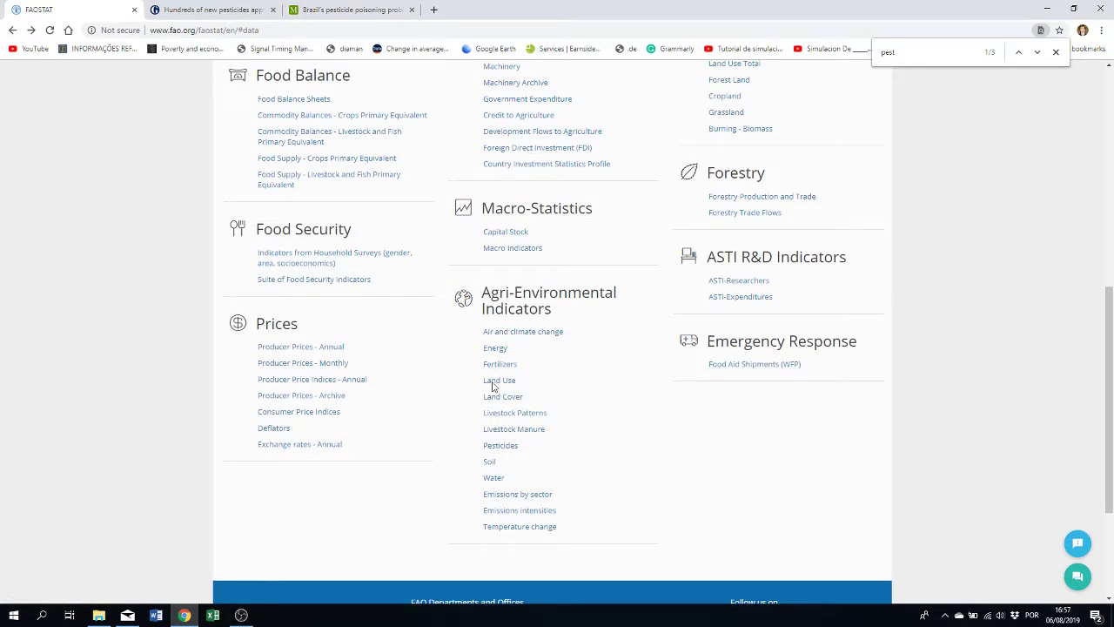
pyautogui.click(502, 446)
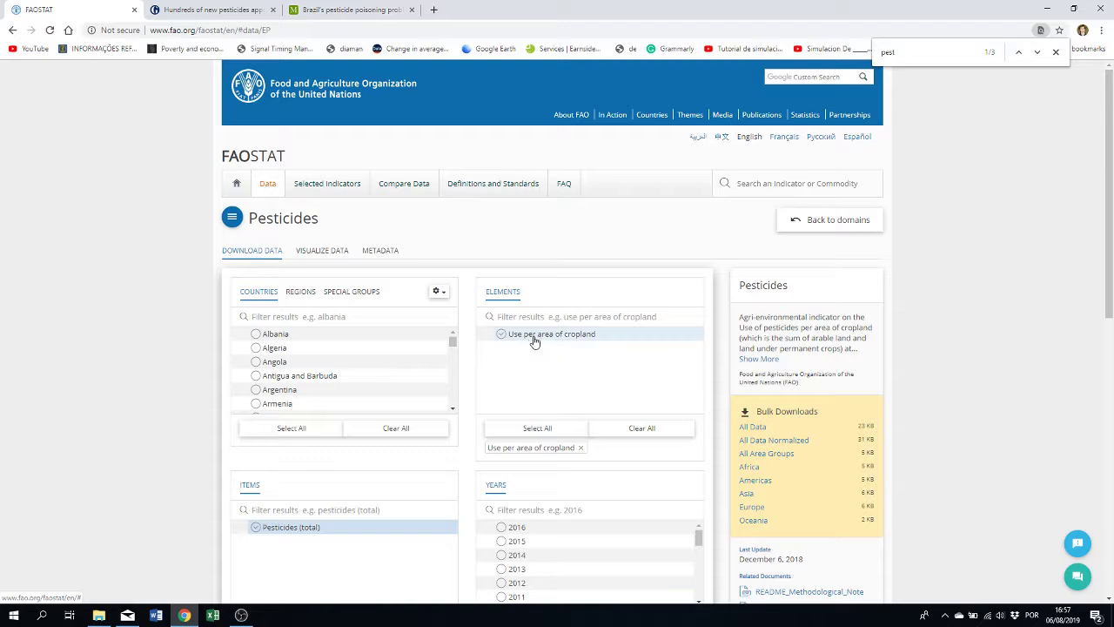
# - Select all countries and the year 2016 for use per area of cropland in the Pesticides dataset
pyautogui.scroll(-1, 566, 311)
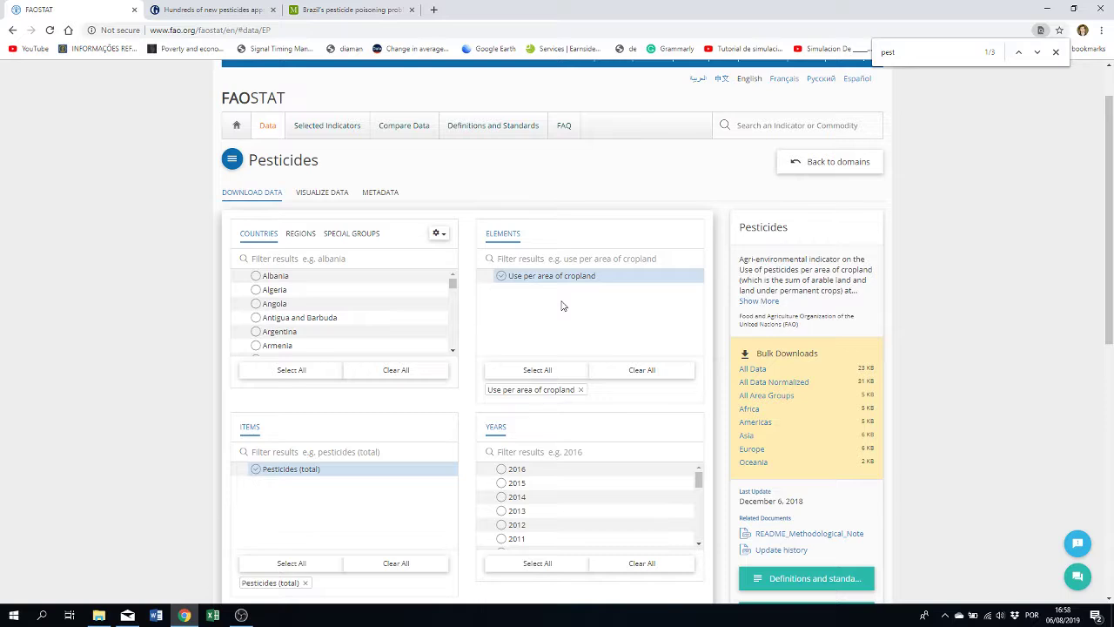
pyautogui.click(280, 370)
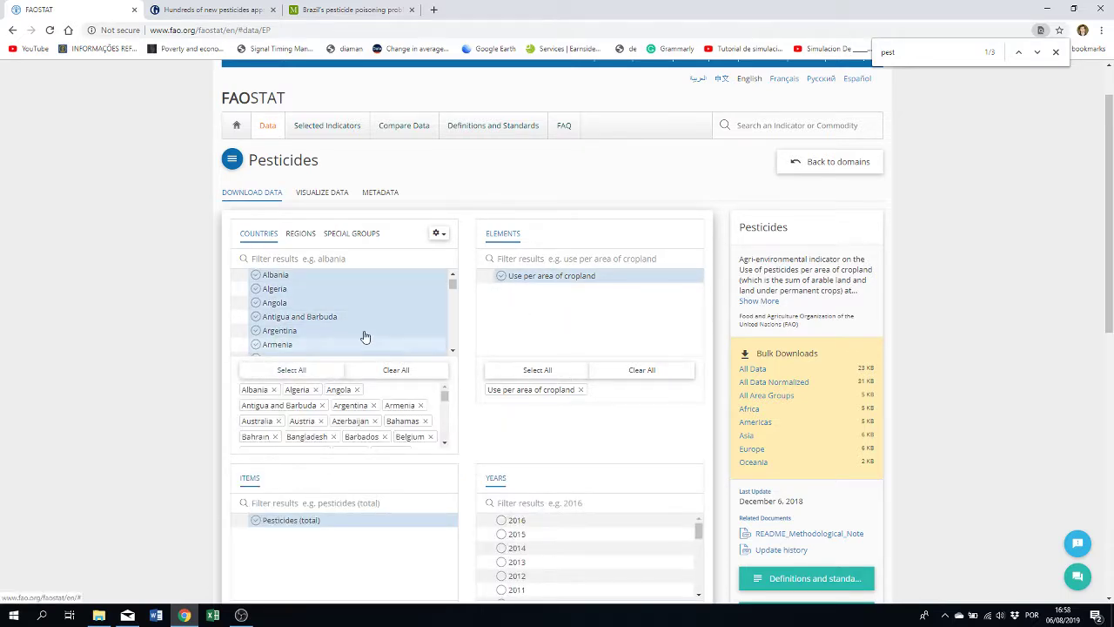
pyautogui.scroll(-3, 363, 336)
pyautogui.scroll(-4, 340, 296)
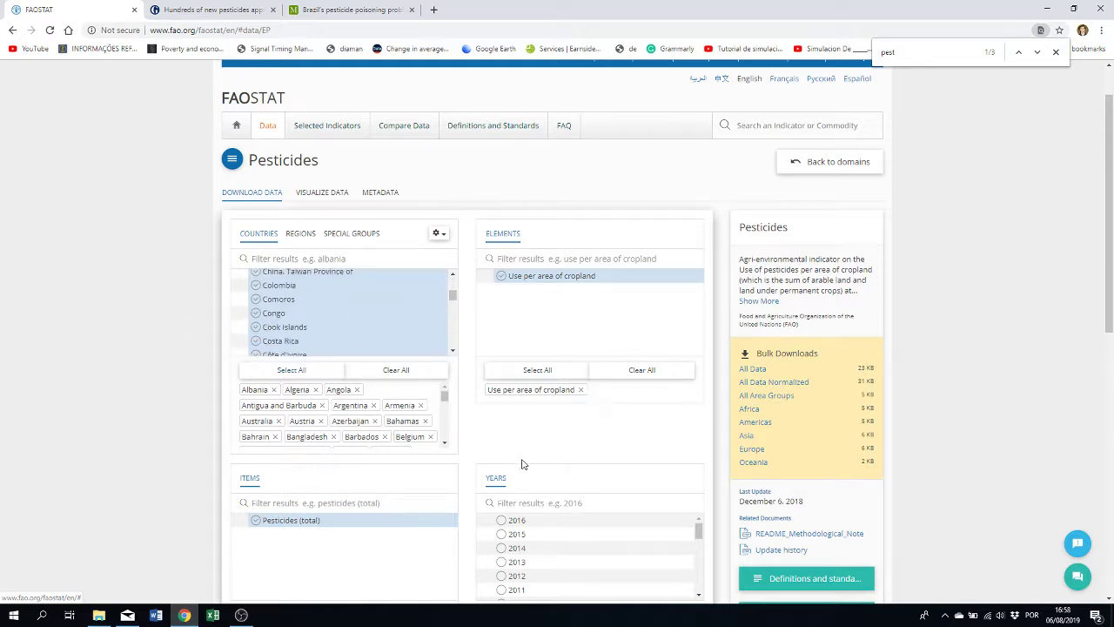
pyautogui.scroll(-1, 516, 463)
pyautogui.scroll(-5, 380, 345)
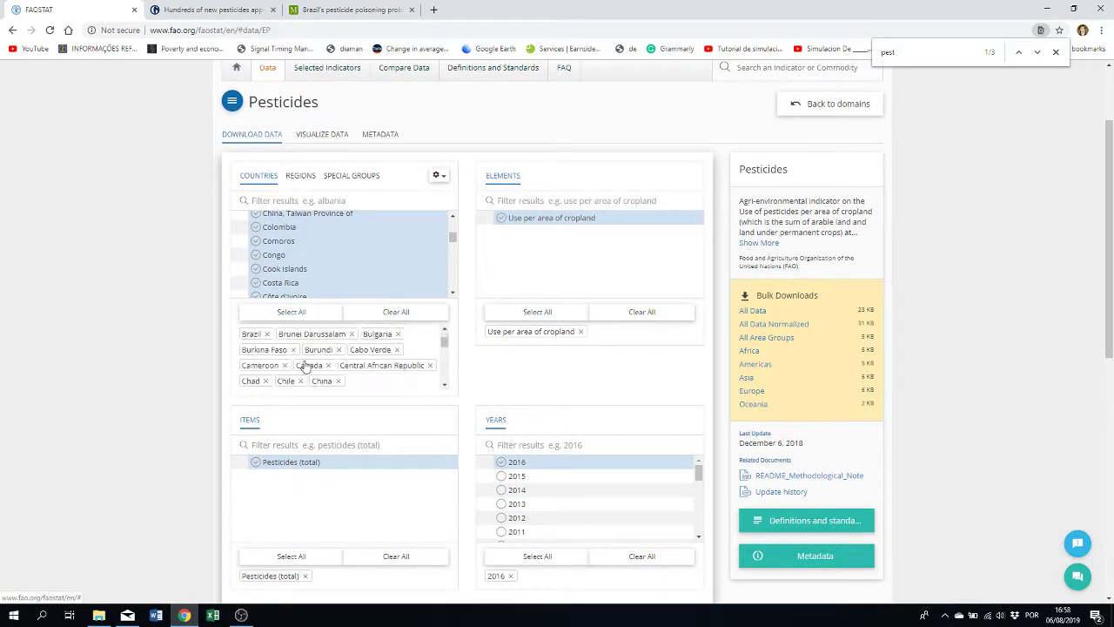
pyautogui.scroll(-3, 28, 292)
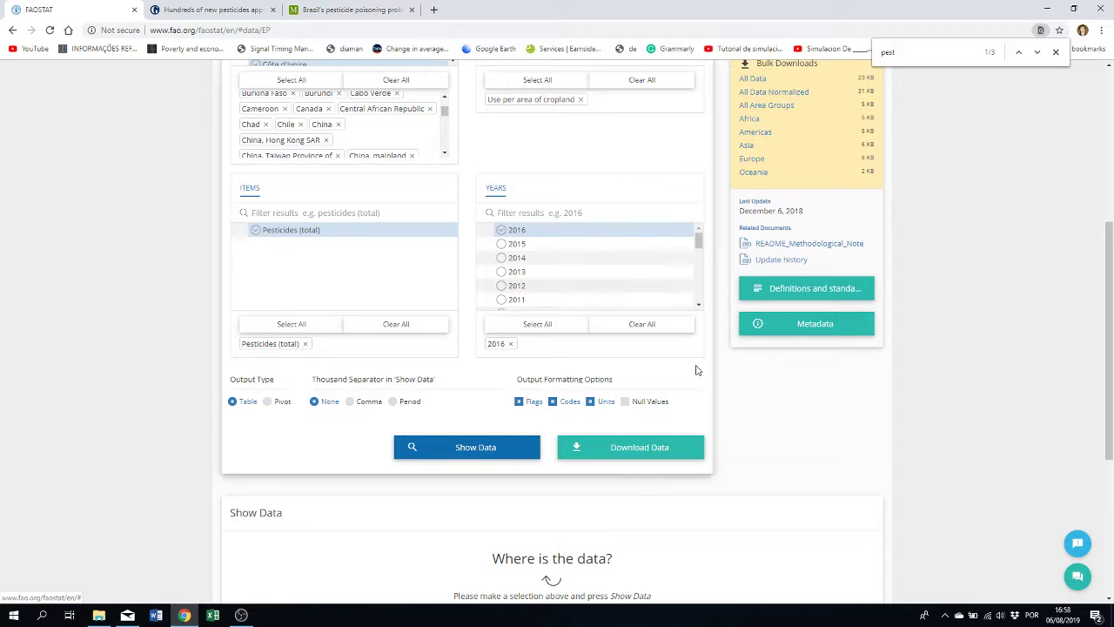
pyautogui.scroll(4, 322, 200)
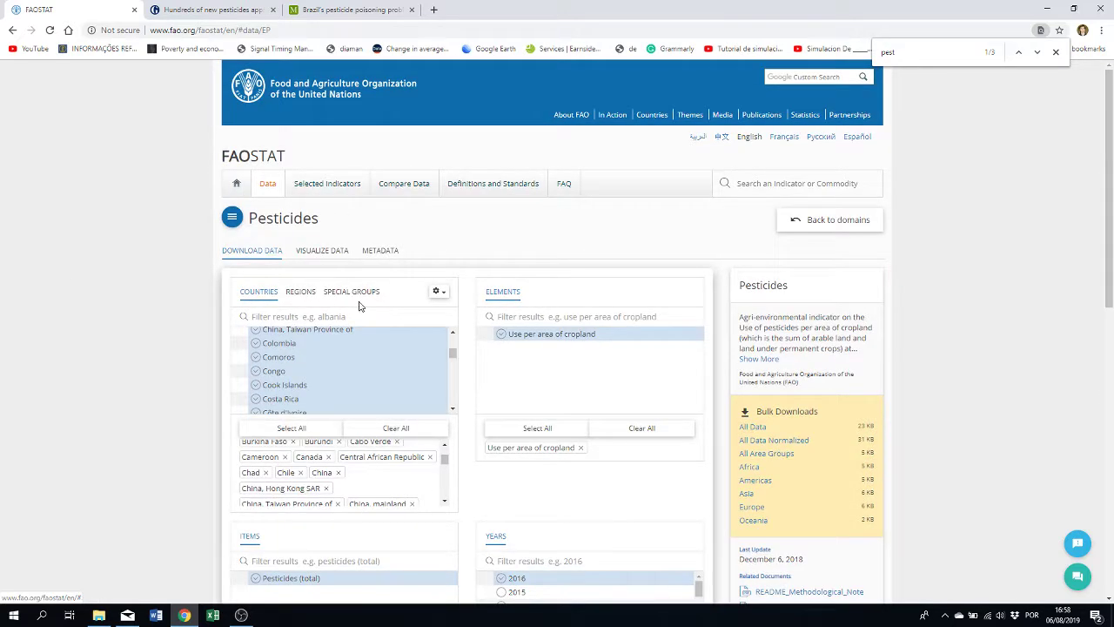
# - Open the Pesticides data visualization and examine the world map and the regional trend chart of use per area of cropland
pyautogui.click(323, 252)
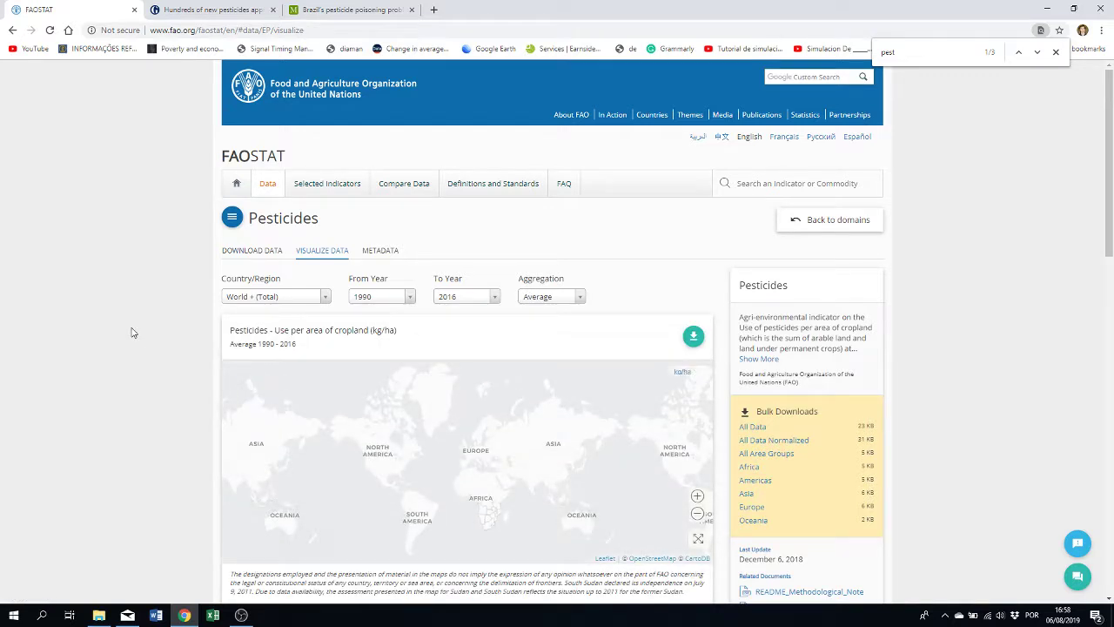
pyautogui.scroll(-1, 132, 333)
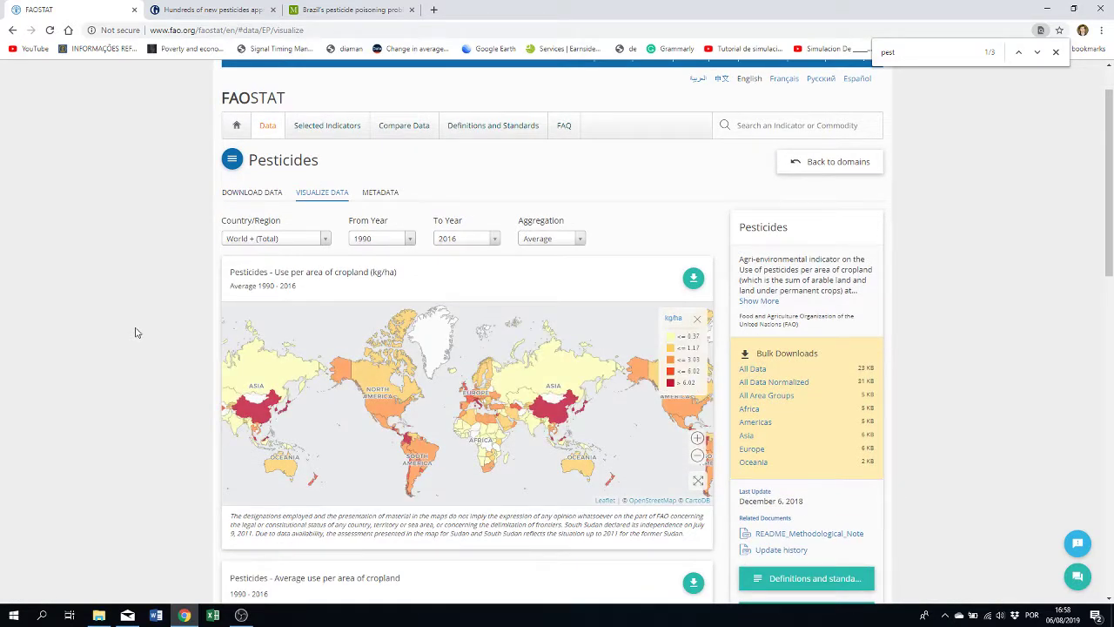
pyautogui.scroll(-1, 140, 325)
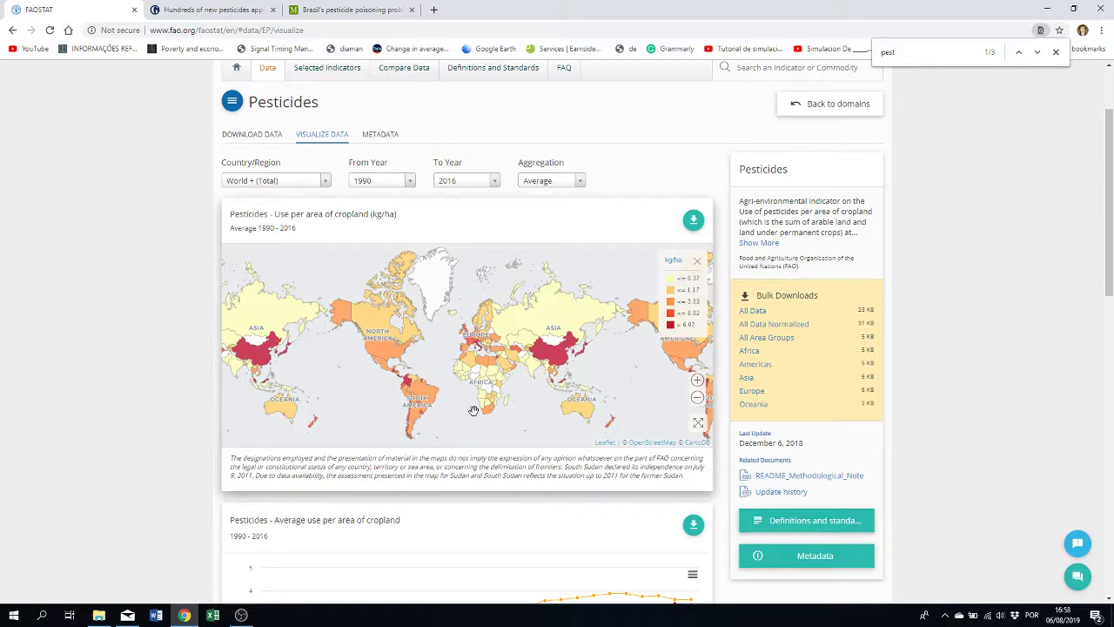
pyautogui.scroll(-2, 185, 344)
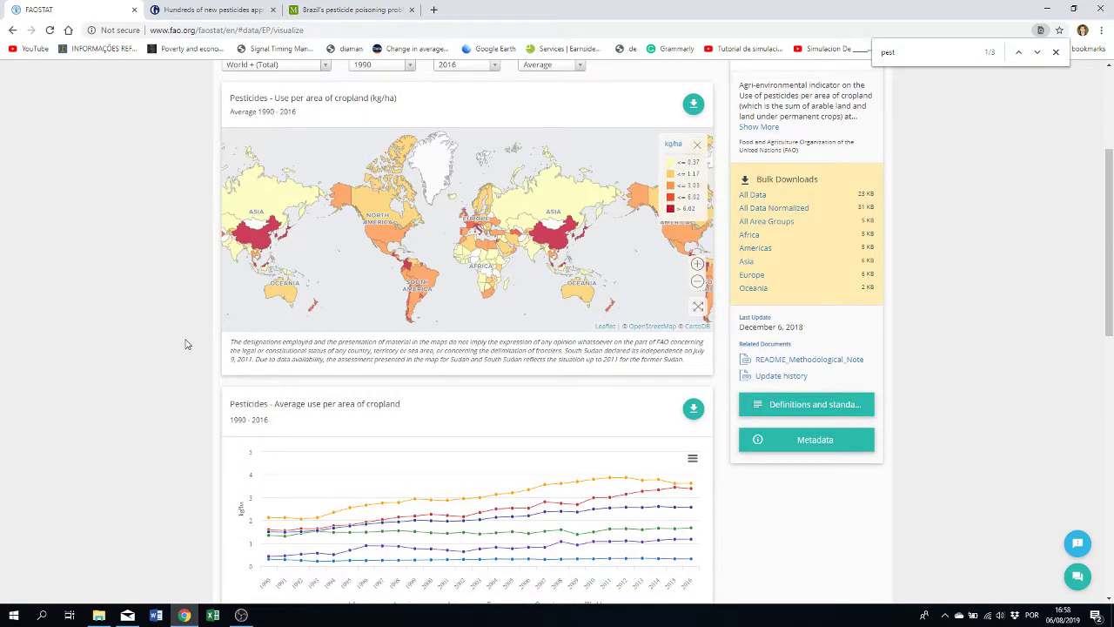
pyautogui.scroll(-2, 185, 344)
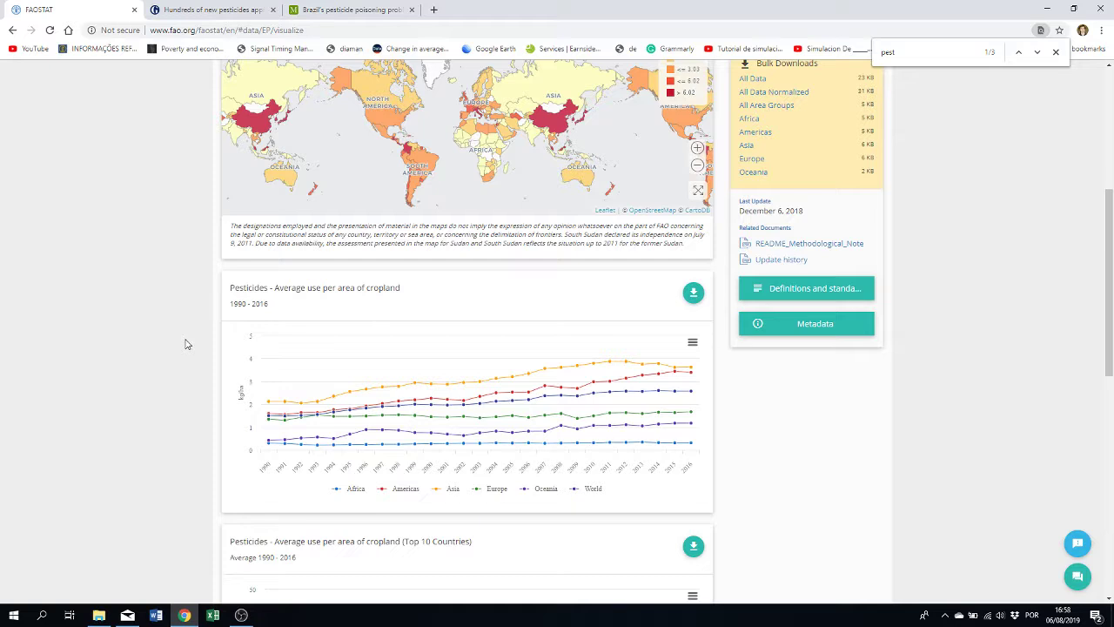
pyautogui.scroll(1, 261, 387)
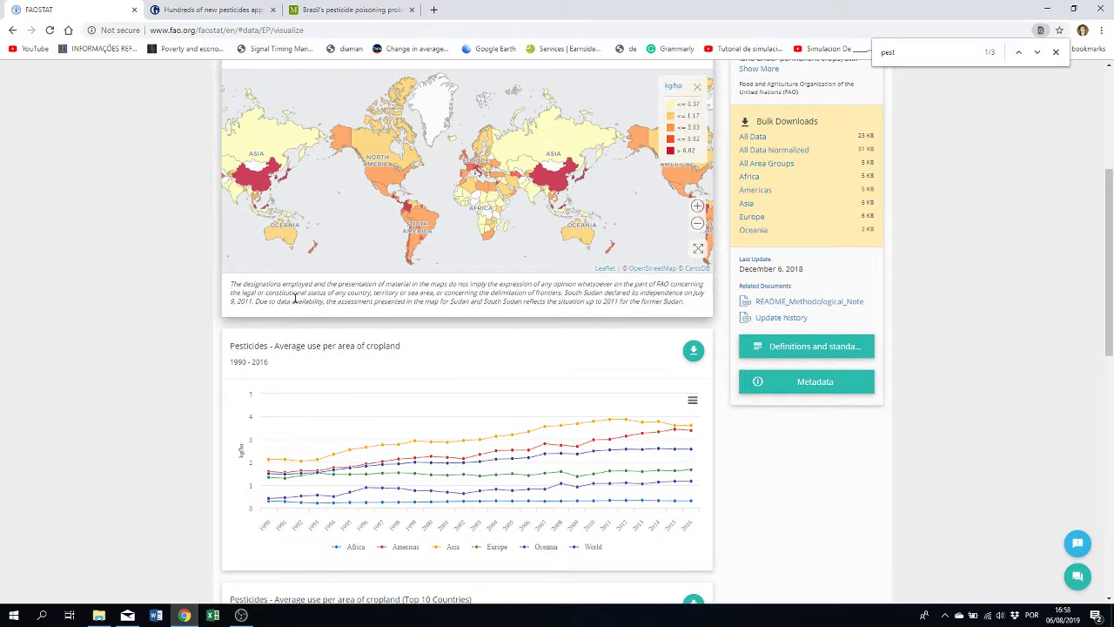
pyautogui.scroll(1, 219, 338)
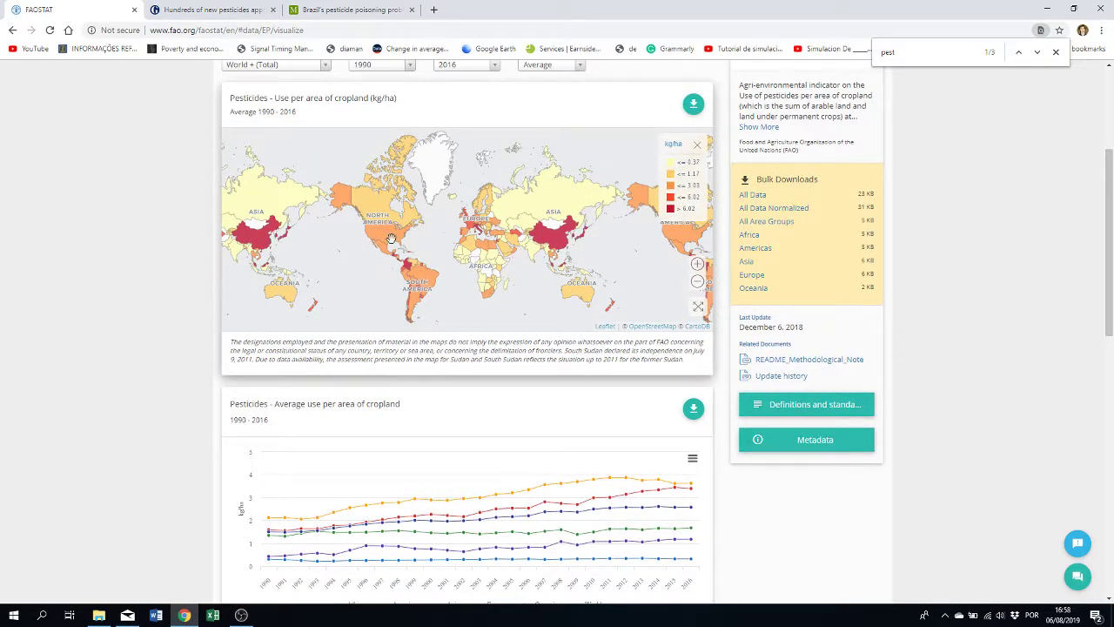
pyautogui.moveTo(374, 99); pyautogui.dragTo(400, 106)
# - Look over the Top 10 and Bottom 10 Countries charts and review the regional trend chart of average pesticide use
pyautogui.scroll(-2, 416, 289)
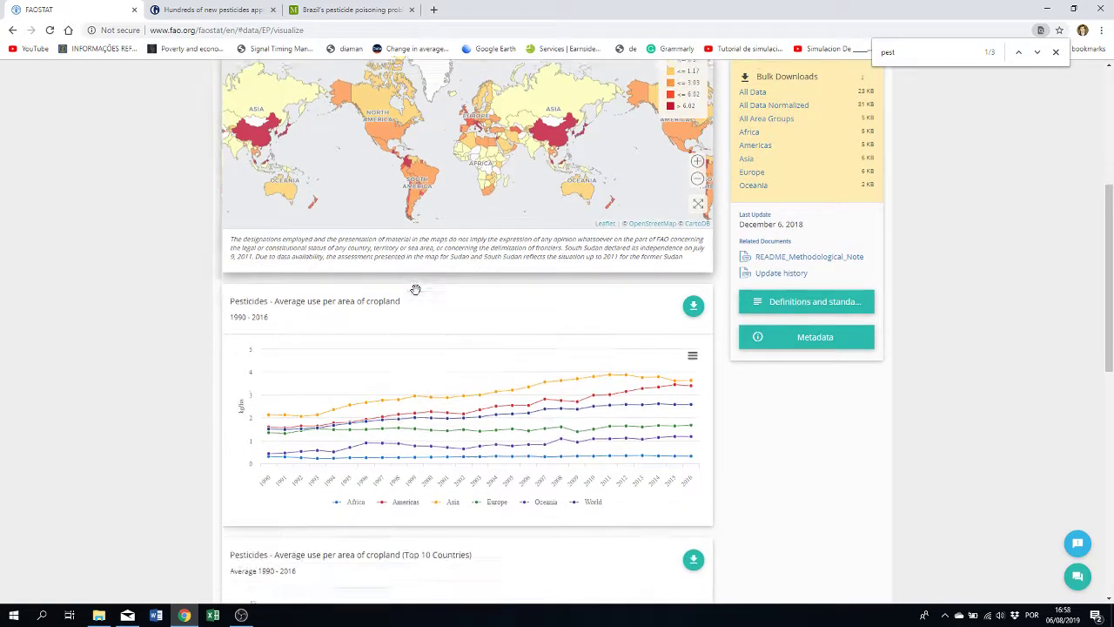
pyautogui.scroll(-3, 409, 287)
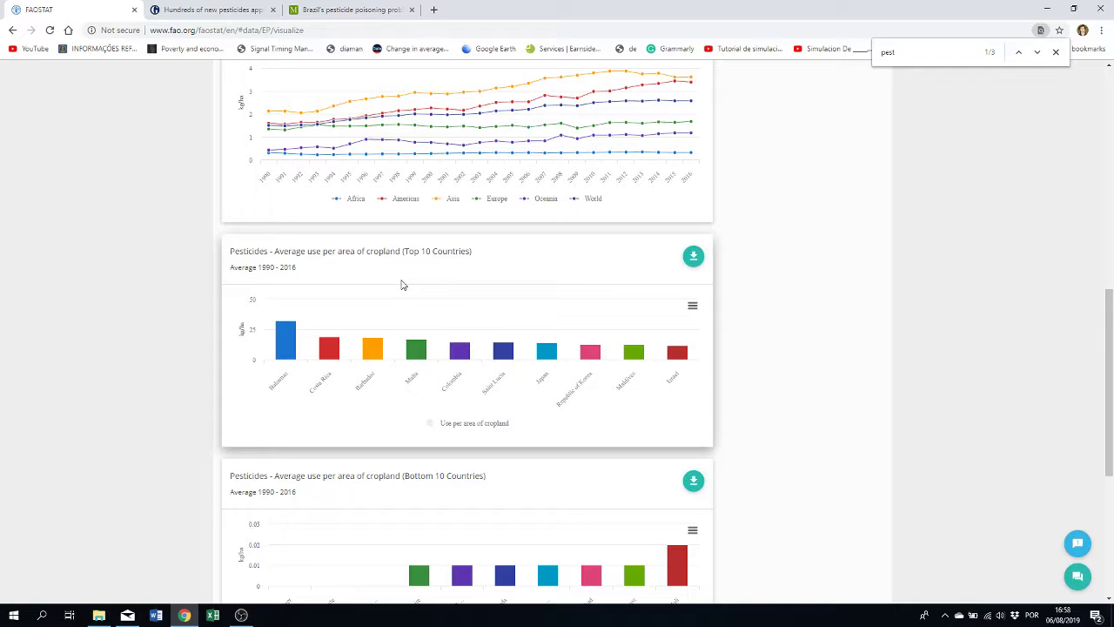
pyautogui.scroll(-2, 402, 284)
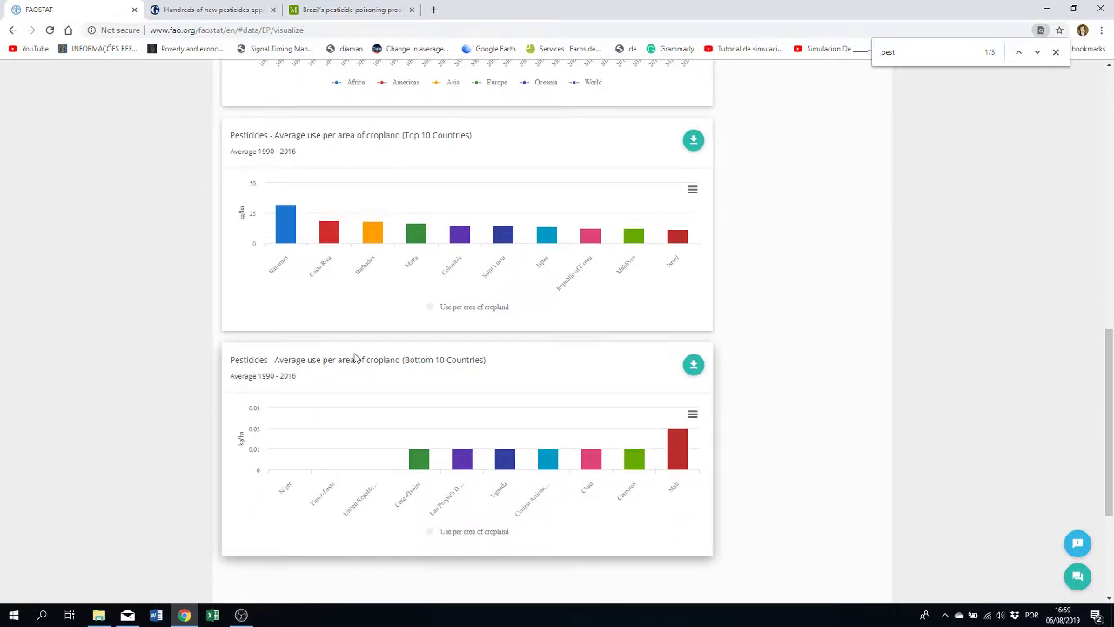
pyautogui.scroll(5, 353, 357)
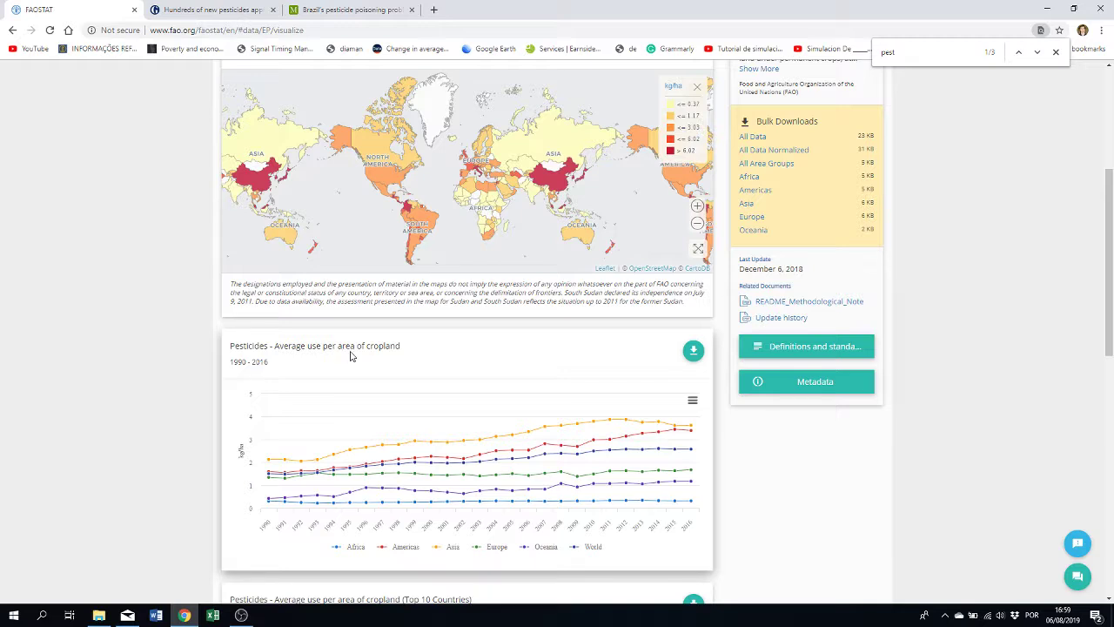
pyautogui.scroll(-2, 350, 355)
pyautogui.scroll(2, 440, 240)
pyautogui.scroll(-1, 435, 241)
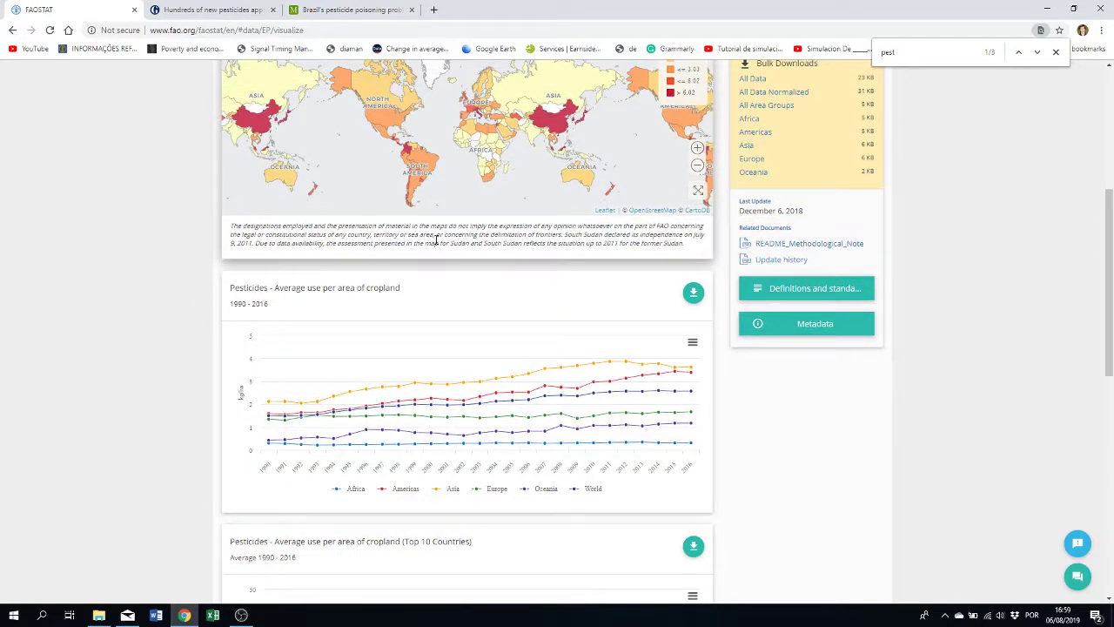
# - Check individual countries' average use per area of cropland in the Top 10 chart, and in the Bottom 10 chart
pyautogui.scroll(-3, 436, 240)
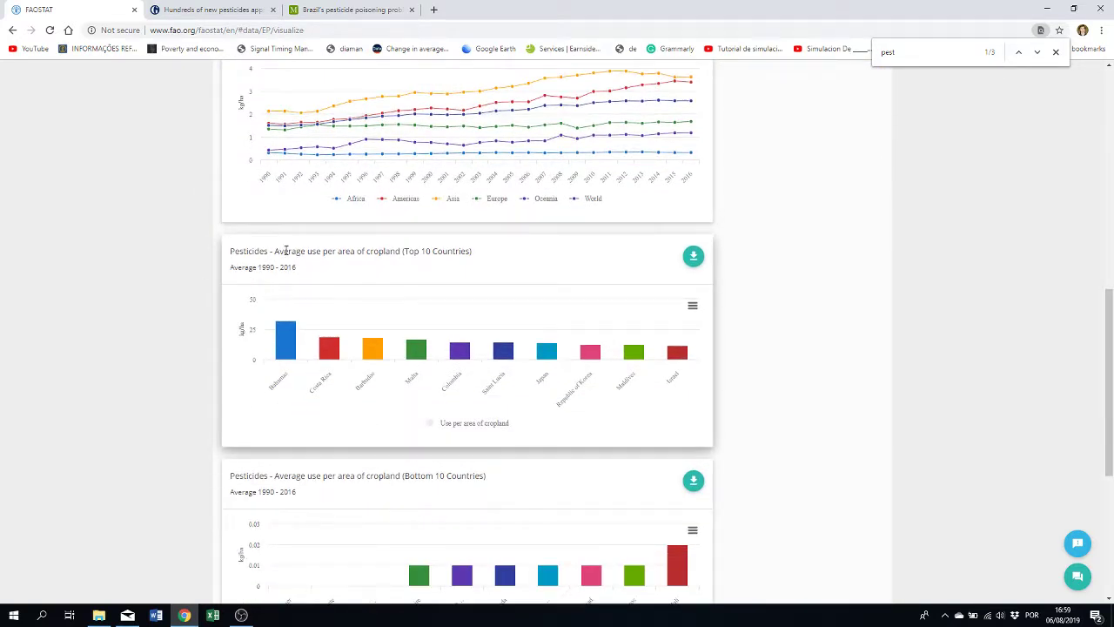
pyautogui.moveTo(284, 250); pyautogui.dragTo(362, 252)
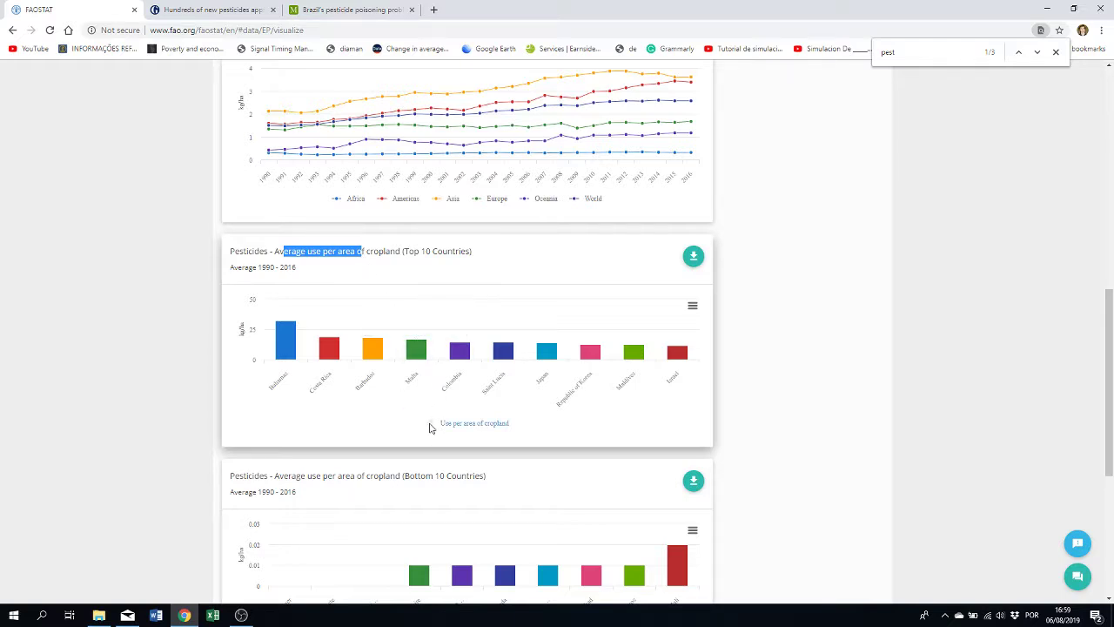
pyautogui.moveTo(280, 345)
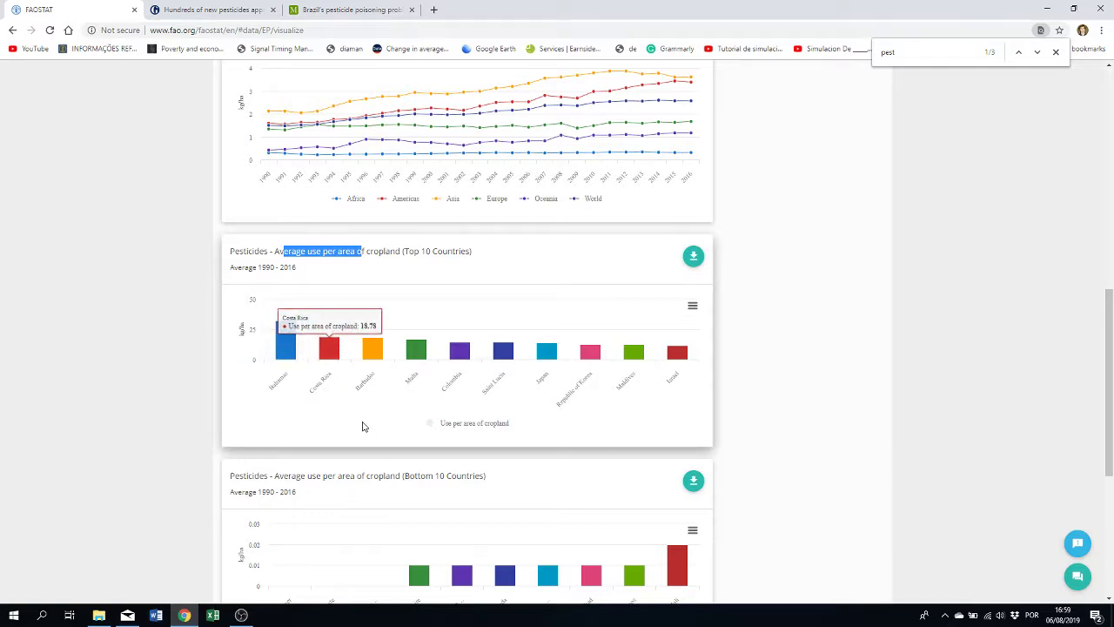
pyautogui.moveTo(330, 357)
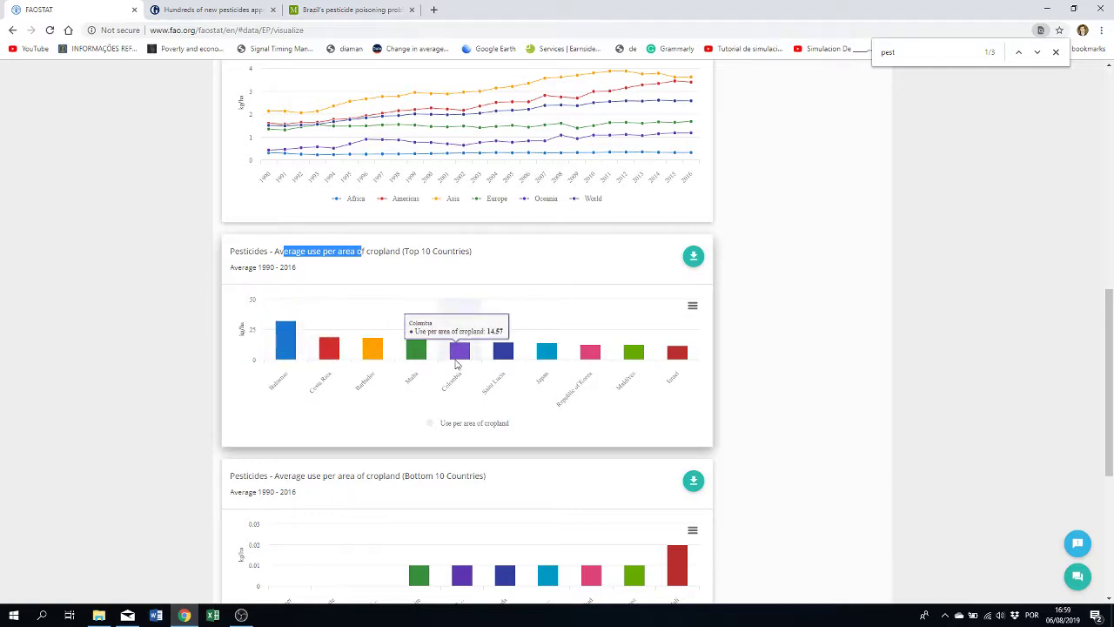
pyautogui.moveTo(548, 358)
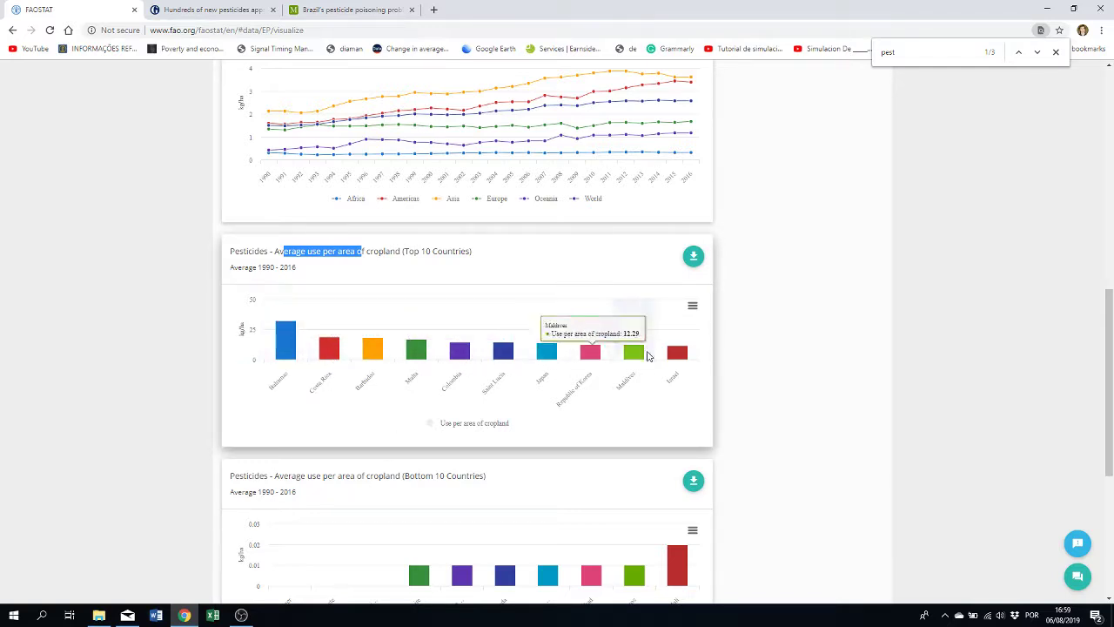
pyautogui.scroll(-2, 696, 310)
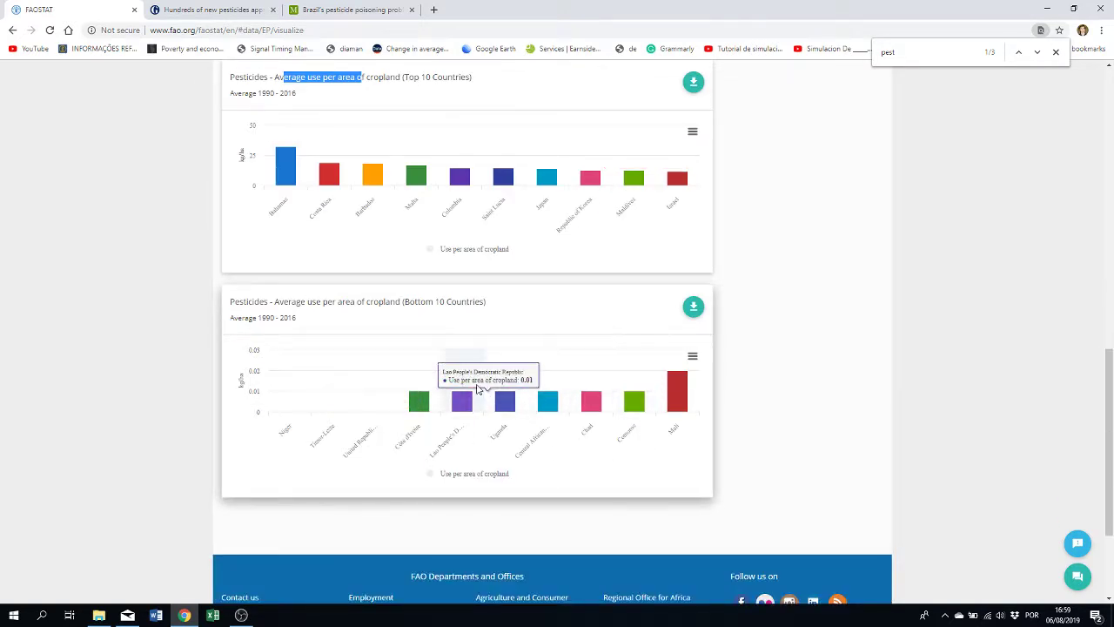
# - Return from the data visualization to the Pesticides data download form
pyautogui.scroll(5, 401, 383)
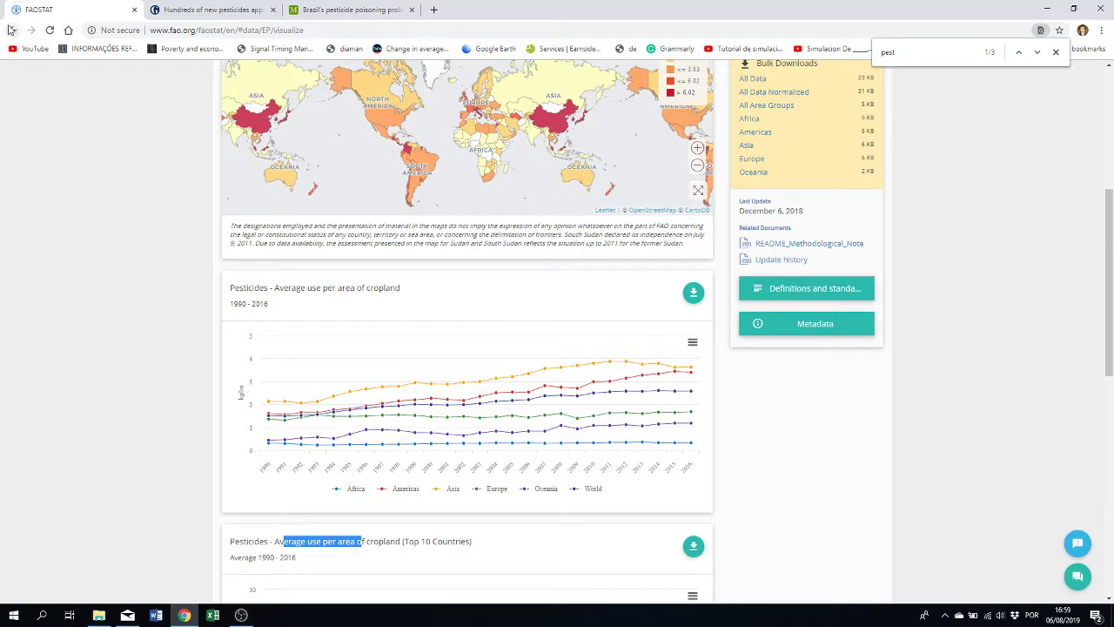
pyautogui.click(12, 30)
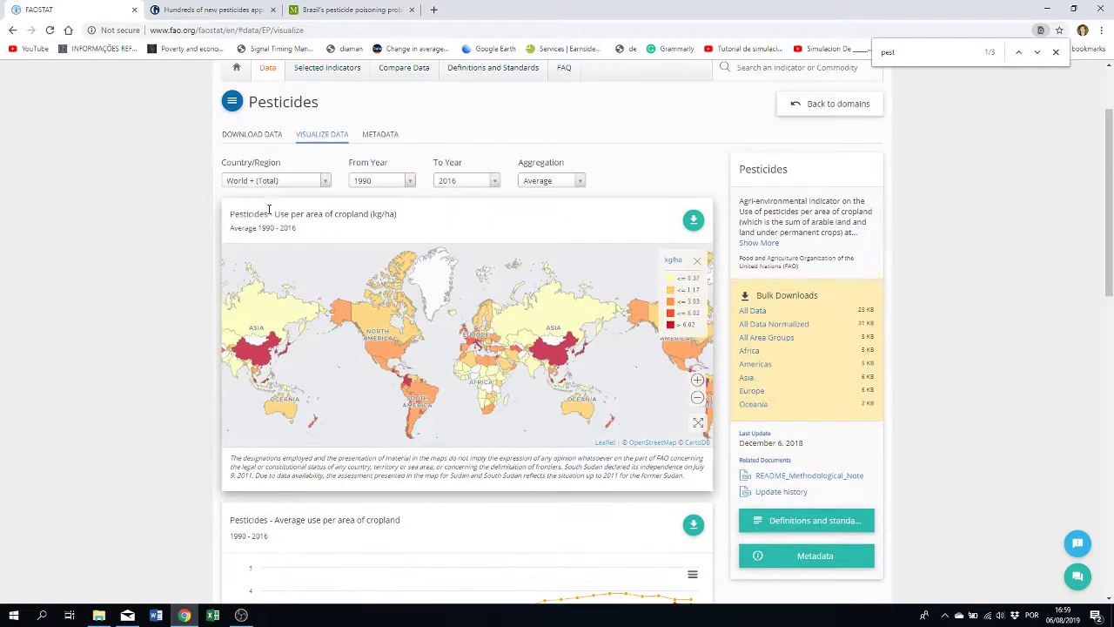
pyautogui.click(271, 137)
pyautogui.scroll(-5, 557, 366)
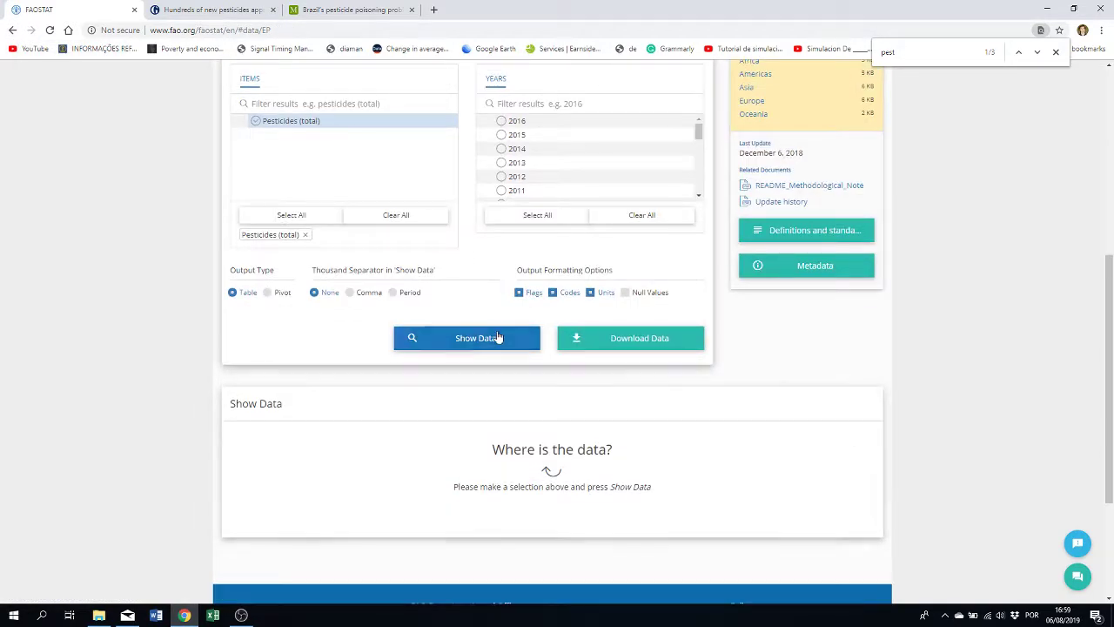
# - Select all countries and the year 2016, and show the data table of pesticide use per area of cropland
pyautogui.click(497, 349)
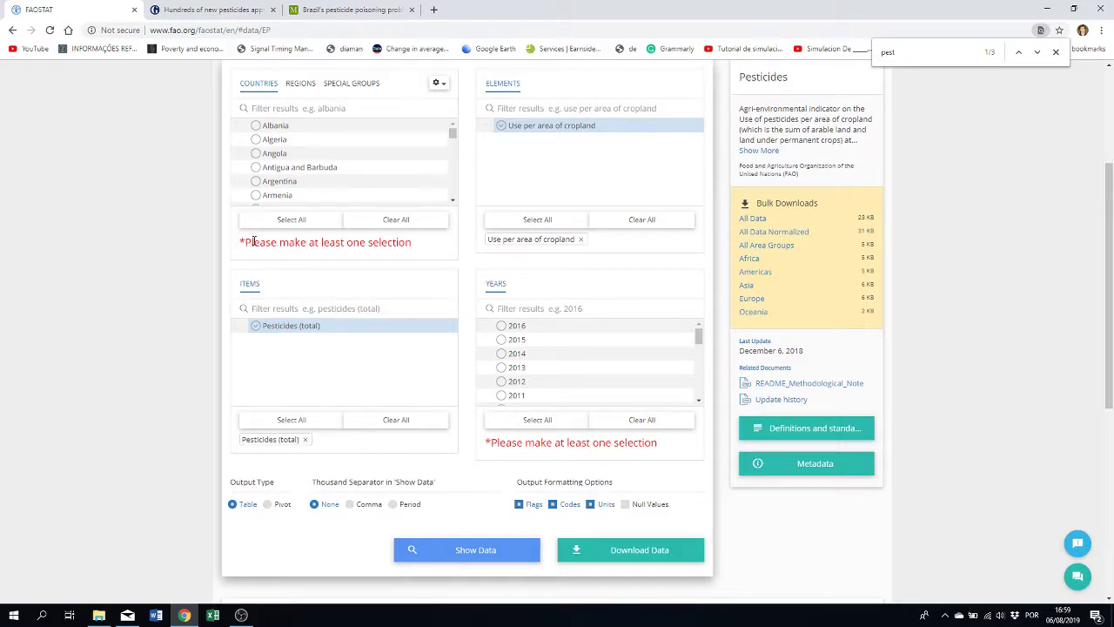
pyautogui.click(287, 333)
pyautogui.scroll(-2, 529, 372)
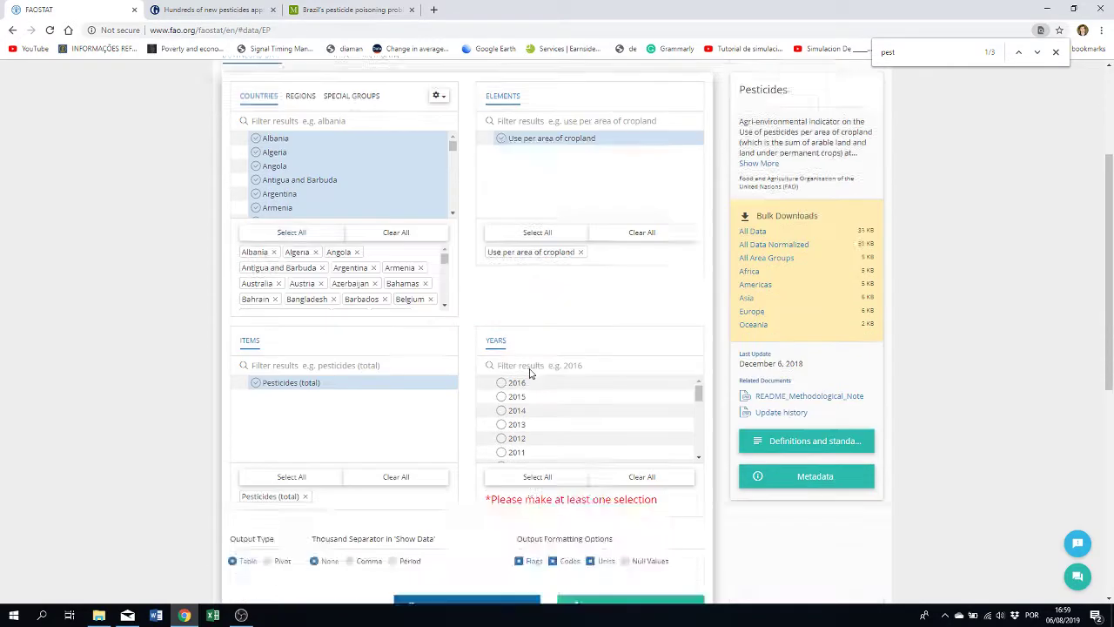
pyautogui.scroll(-2, 529, 372)
pyautogui.click(502, 254)
pyautogui.click(489, 478)
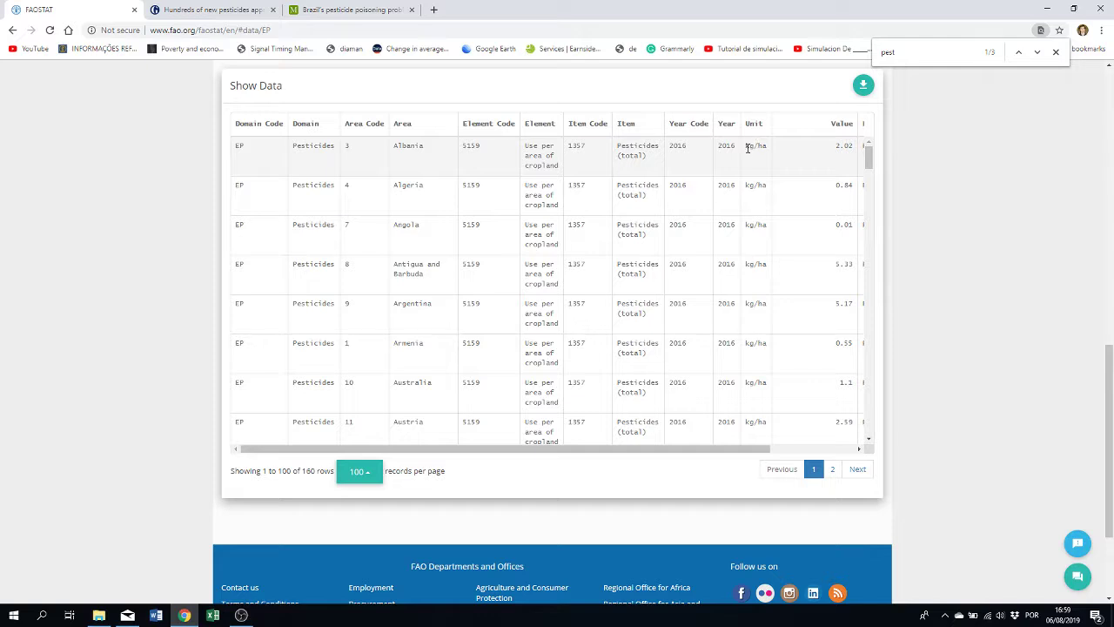
# - Look up Brazil's 2016 use per area of cropland in the table and compare it with Germany and the other countries listed
pyautogui.moveTo(868, 160); pyautogui.dragTo(883, 203)
pyautogui.doubleClick(837, 293)
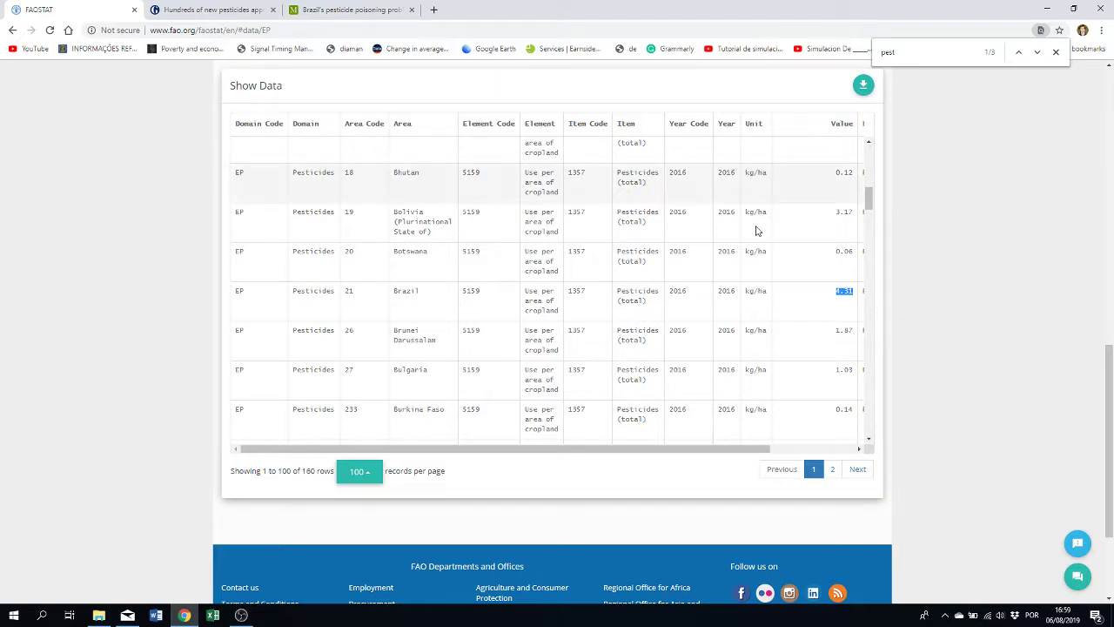
pyautogui.moveTo(868, 200); pyautogui.dragTo(856, 304)
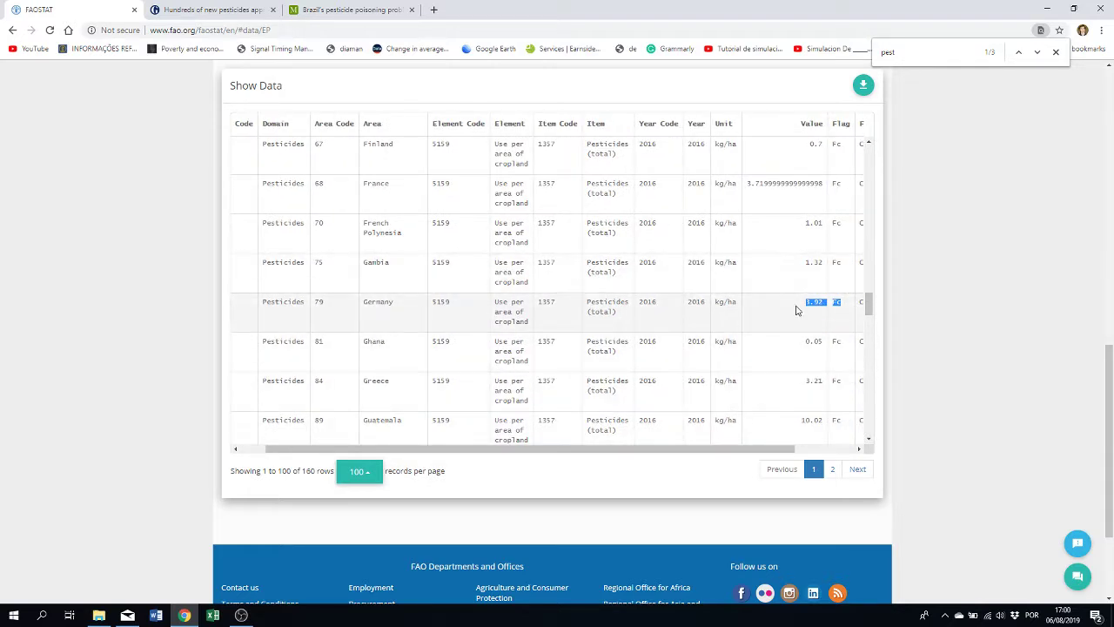
pyautogui.moveTo(868, 310); pyautogui.dragTo(877, 446)
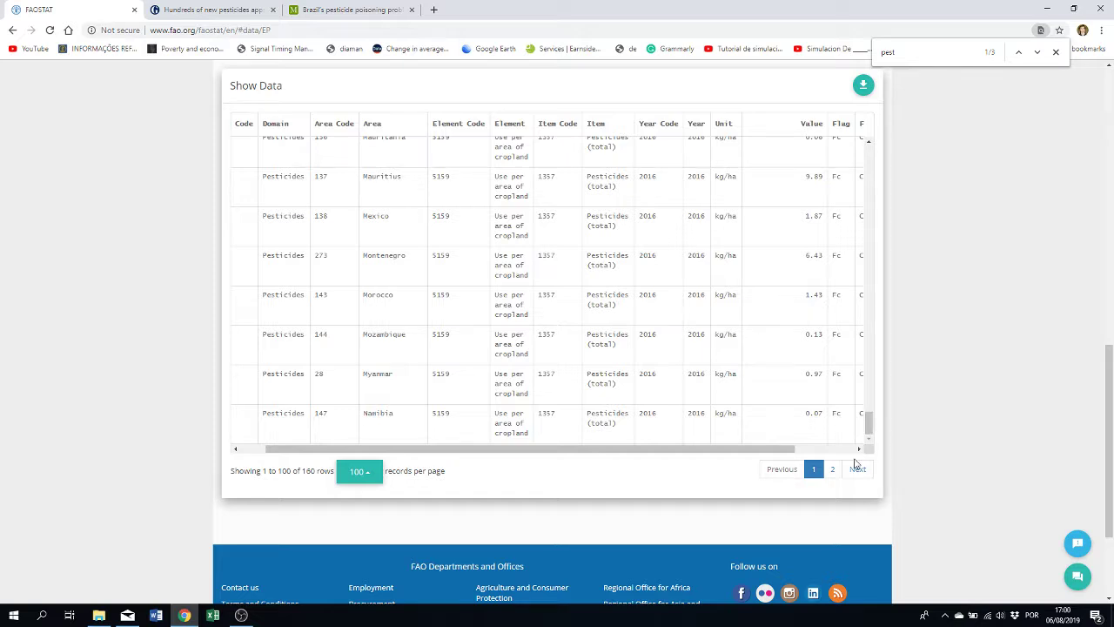
# - Open the second page of results and check the values for the Republic of Korea and the remaining countries
pyautogui.click(832, 469)
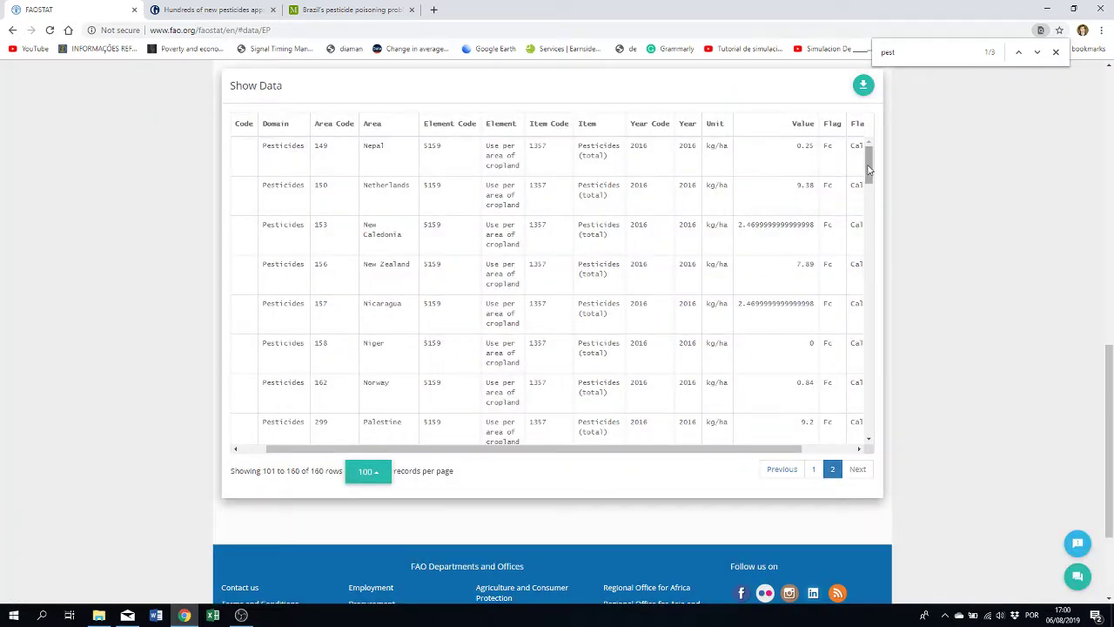
pyautogui.moveTo(865, 187); pyautogui.dragTo(880, 220)
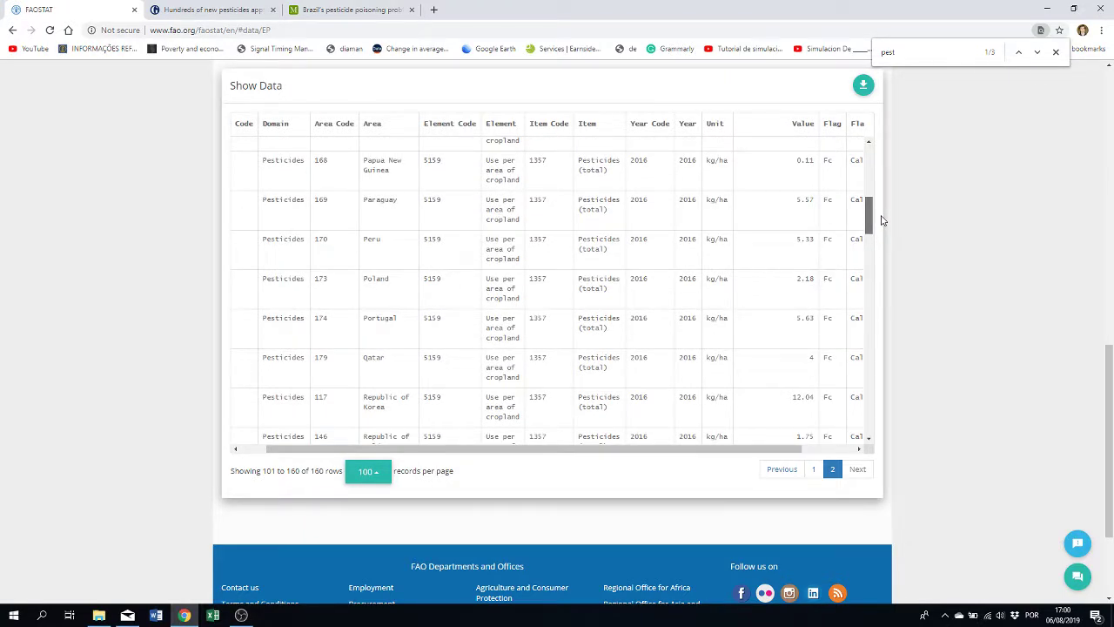
pyautogui.moveTo(792, 398); pyautogui.dragTo(817, 407)
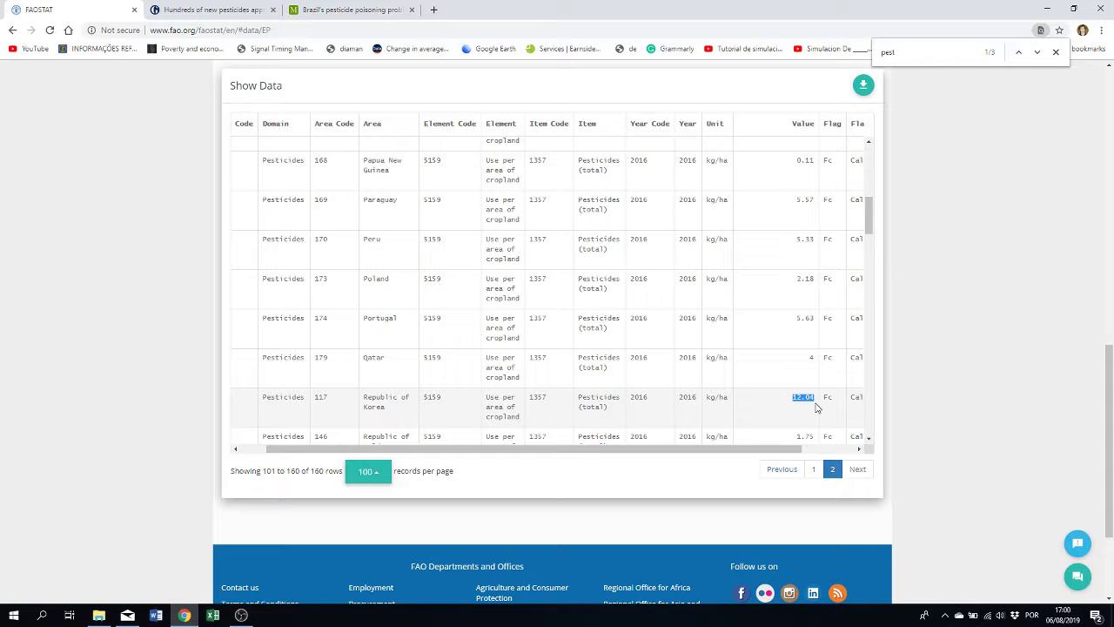
pyautogui.moveTo(869, 215); pyautogui.dragTo(866, 401)
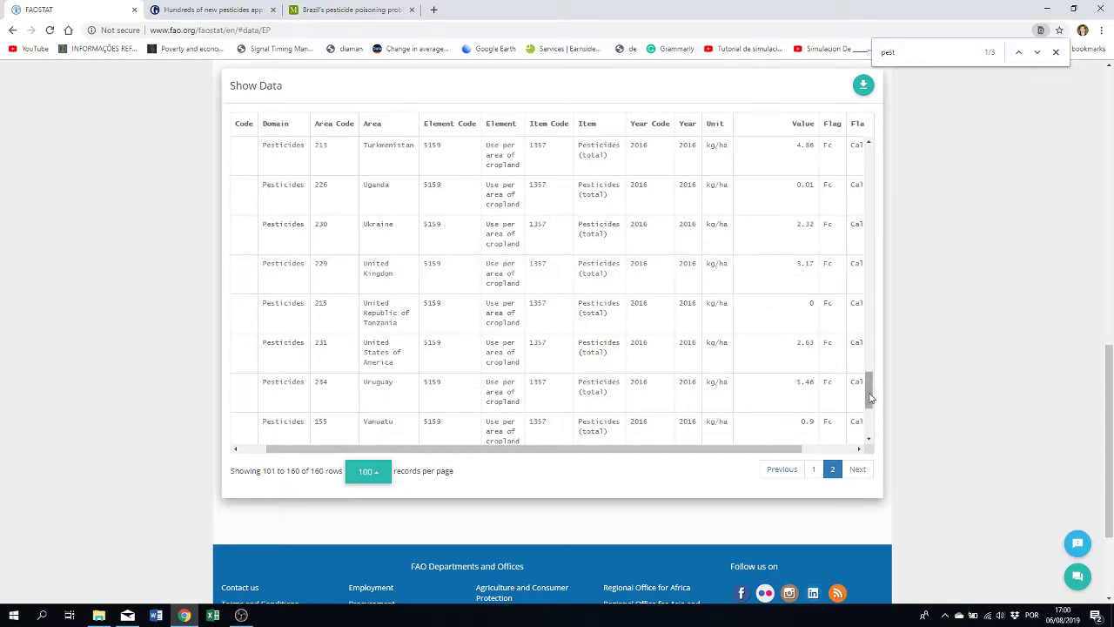
# - Go back to the first page of results and check the use per area of cropland for Belgium and China
pyautogui.moveTo(870, 398); pyautogui.dragTo(870, 312)
pyautogui.click(814, 471)
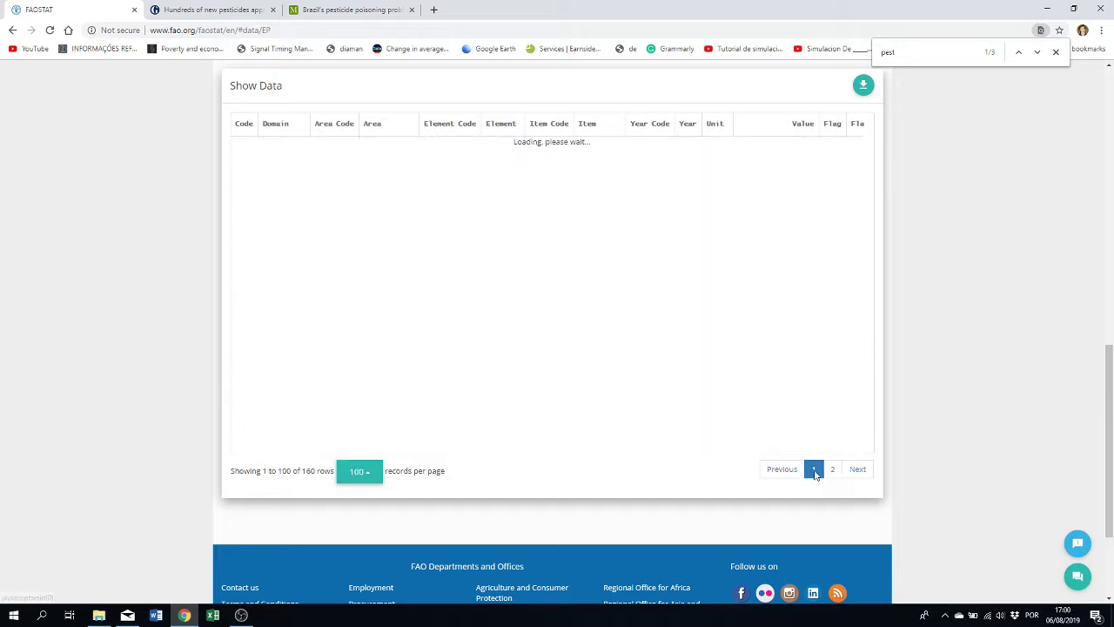
pyautogui.moveTo(868, 161)
pyautogui.mouseDown()
pyautogui.moveTo(867, 180)
pyautogui.moveTo(867, 167)
pyautogui.mouseUp()
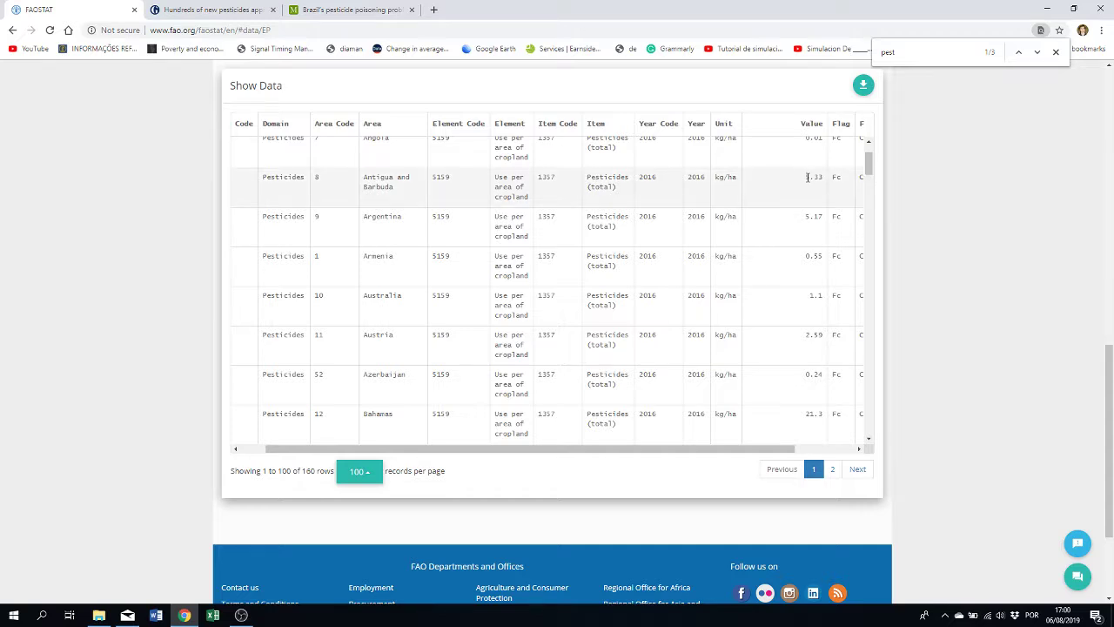
pyautogui.moveTo(870, 166); pyautogui.dragTo(872, 193)
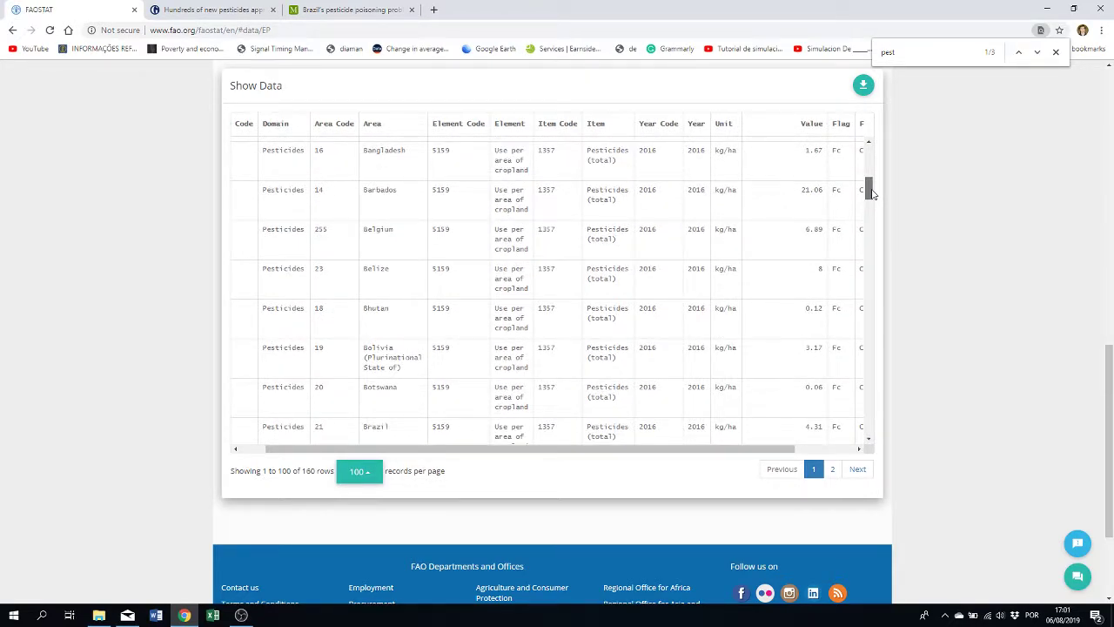
pyautogui.doubleClick(813, 230)
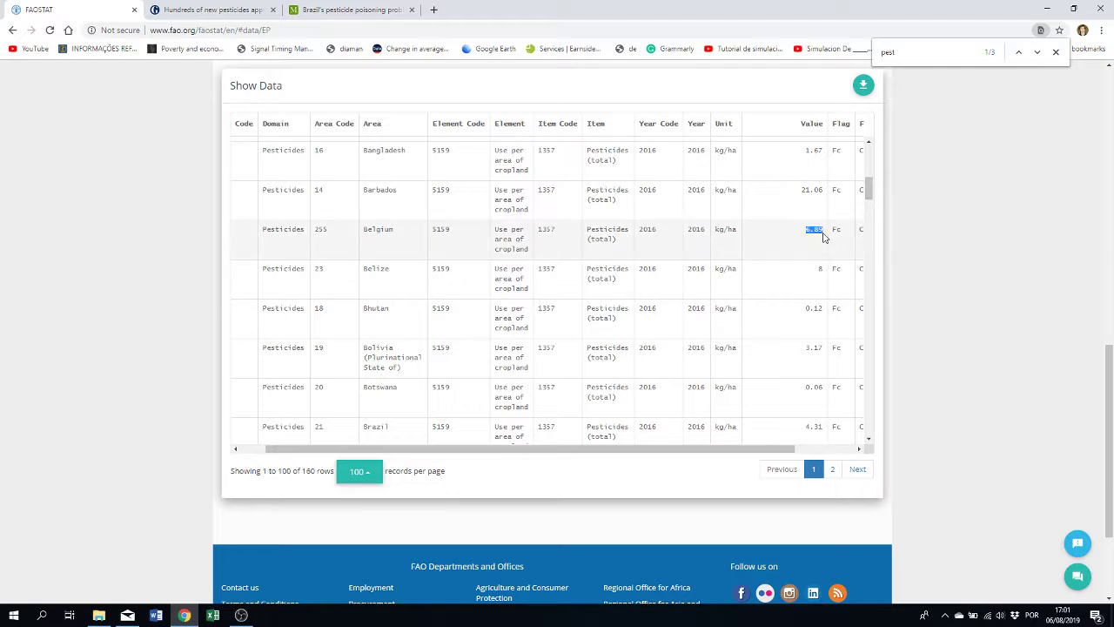
pyautogui.moveTo(870, 193); pyautogui.dragTo(874, 231)
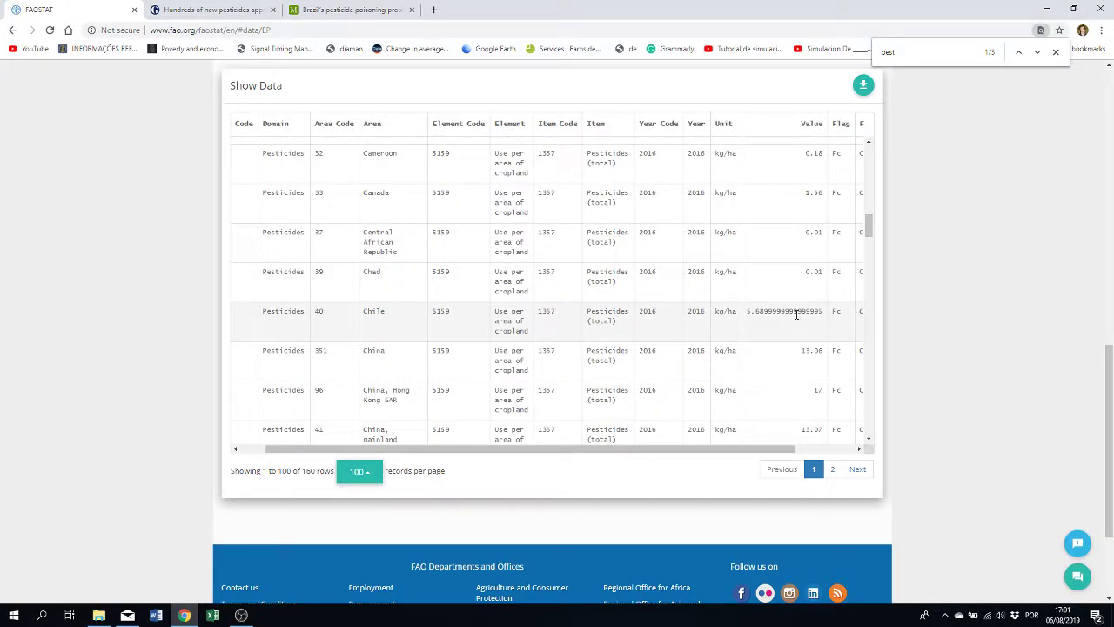
pyautogui.moveTo(800, 352); pyautogui.dragTo(828, 352)
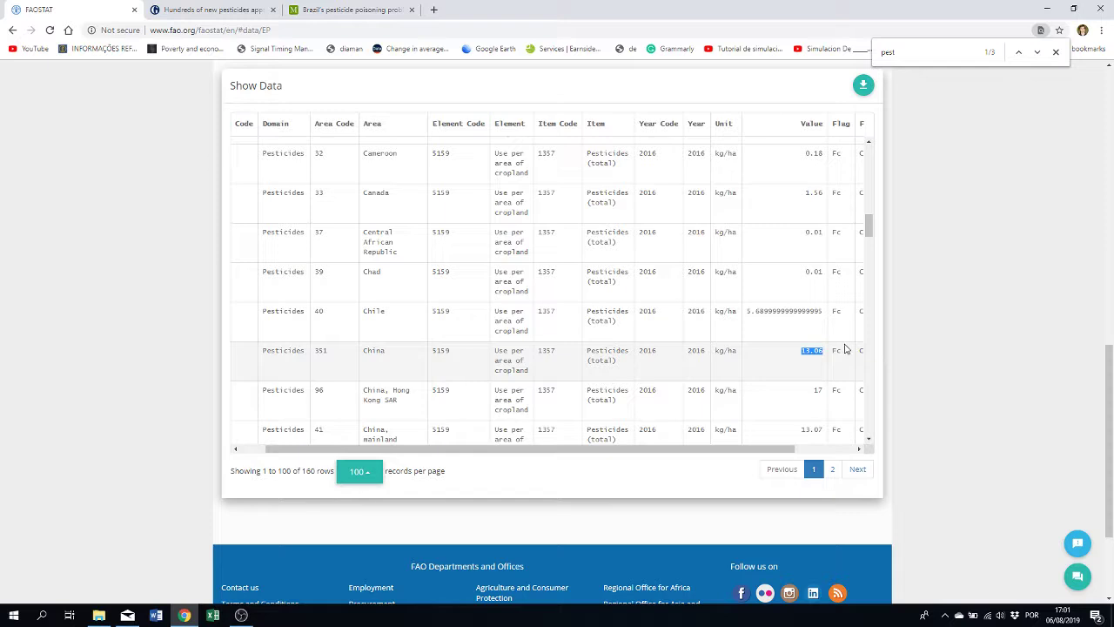
pyautogui.moveTo(867, 227); pyautogui.dragTo(872, 148)
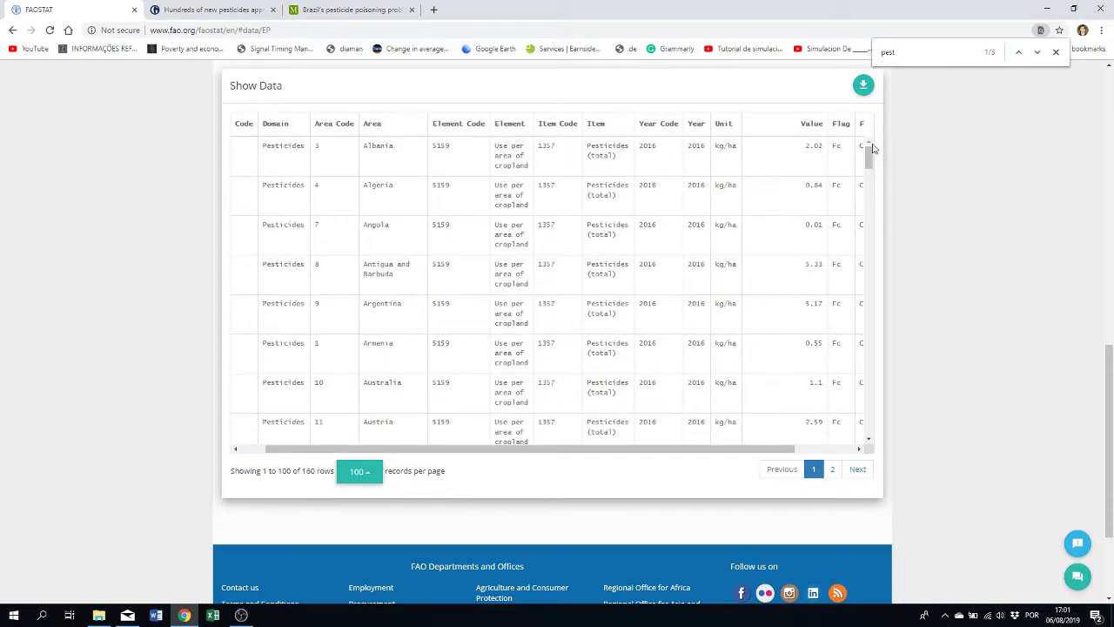
pyautogui.scroll(10, 443, 223)
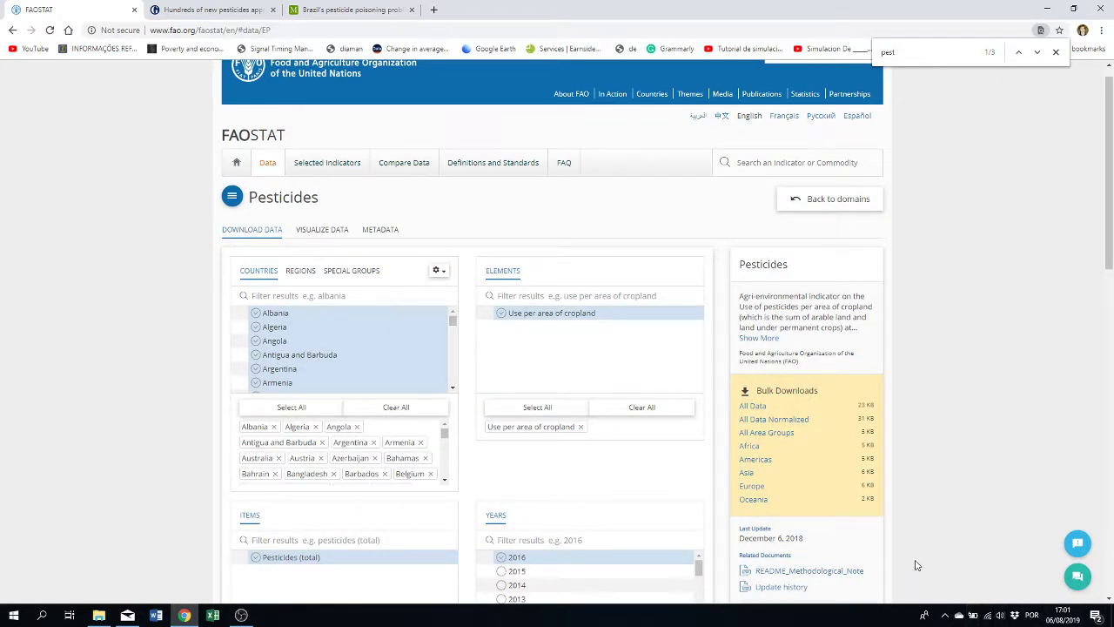
pyautogui.click(945, 617)
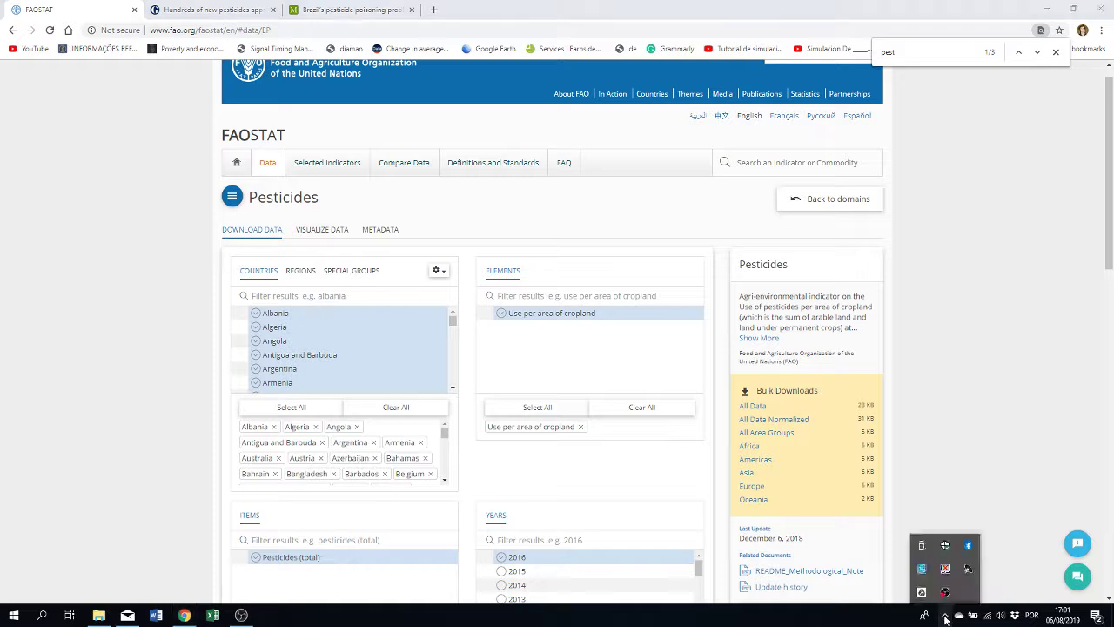